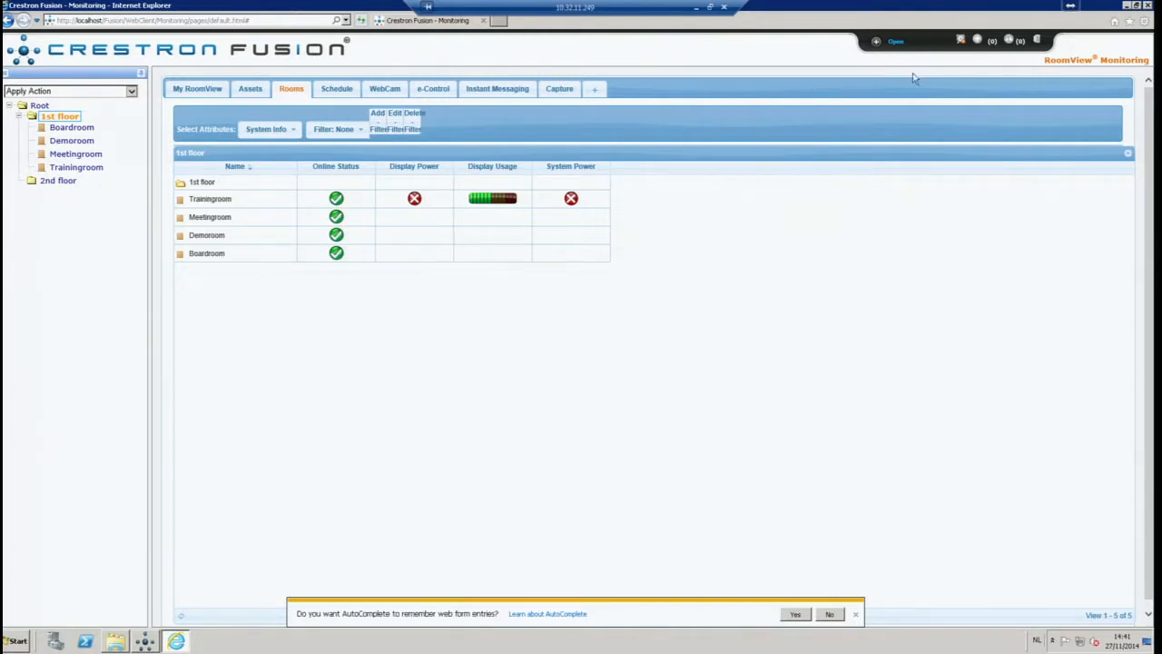
Bring up the Fusion client area list from the 1st floor RoomView Monitoring view
click(897, 41)
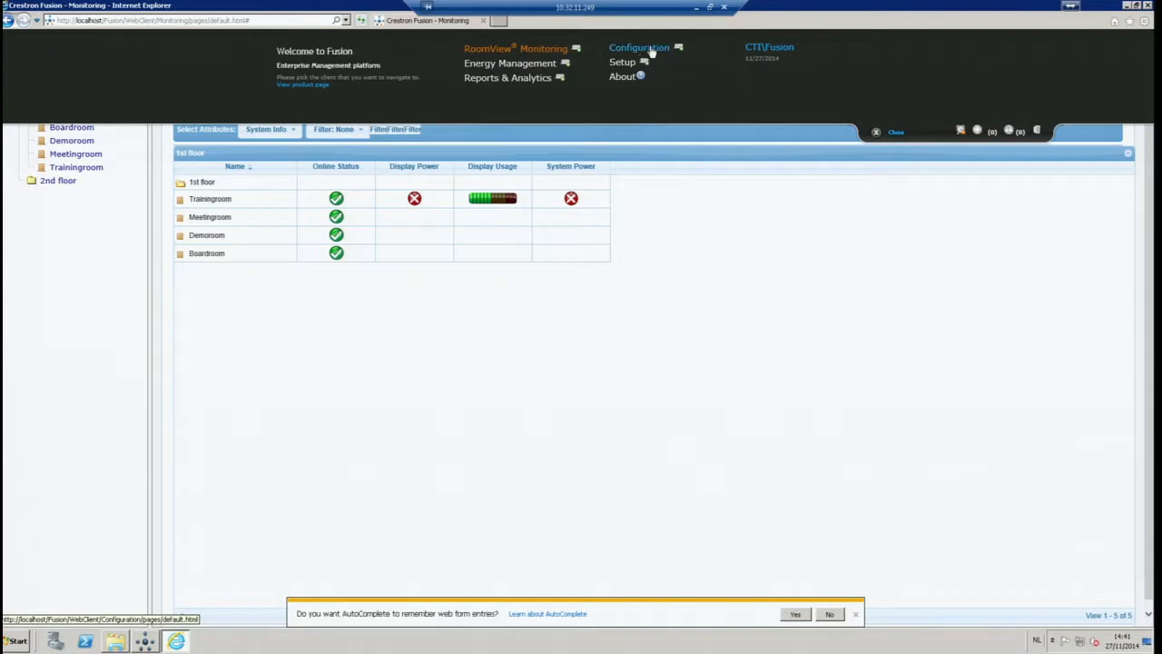
Go to the Configuration area and show the server's SMTP mail settings page
click(646, 47)
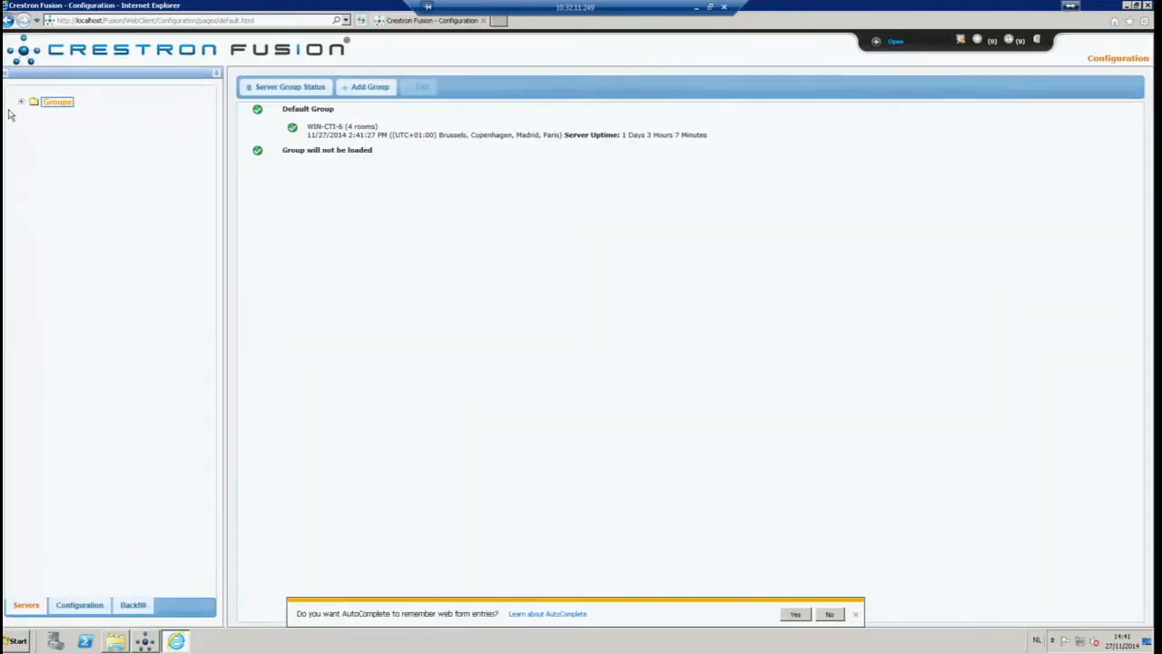
click(75, 614)
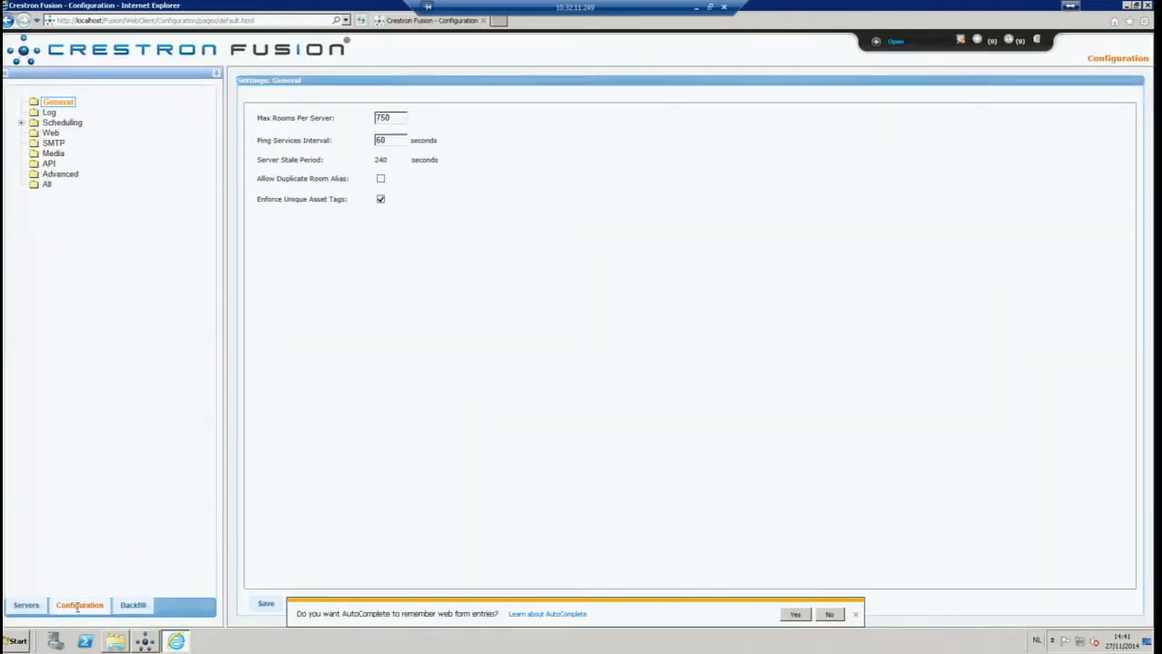
click(54, 144)
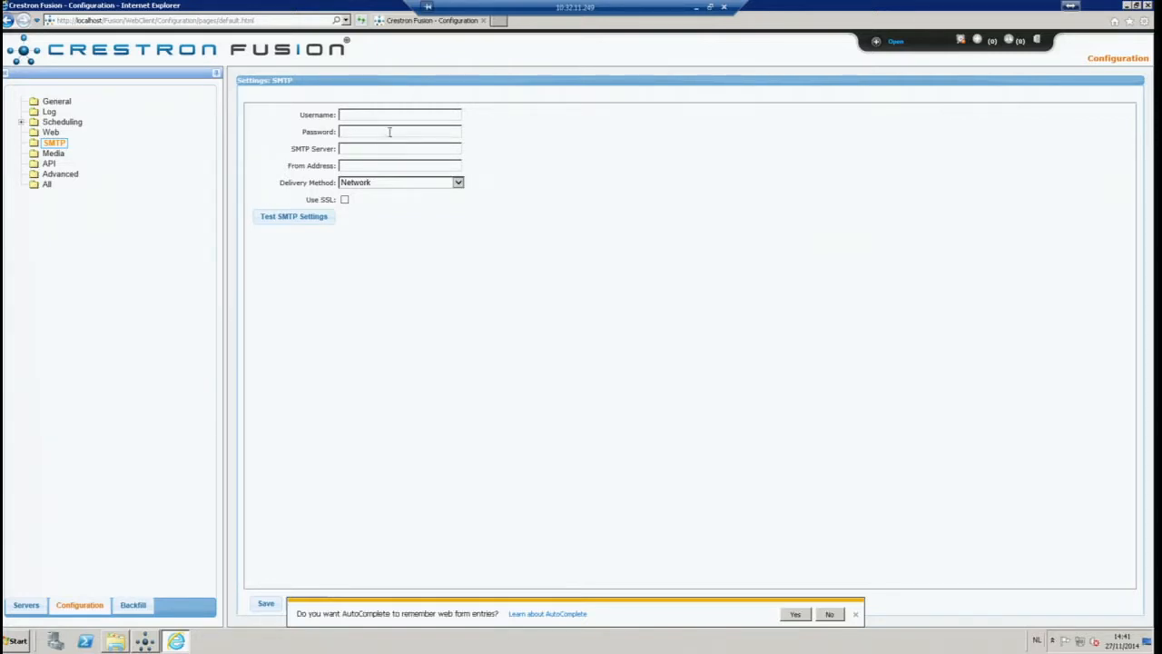
Enter SMTP server 10.32.1.5 and fill in the Fusion sender e-mail address
click(354, 149)
text(10.32.1.5)
click(371, 164)
Send an SMTP test email to the administrator's e-mail address
click(287, 220)
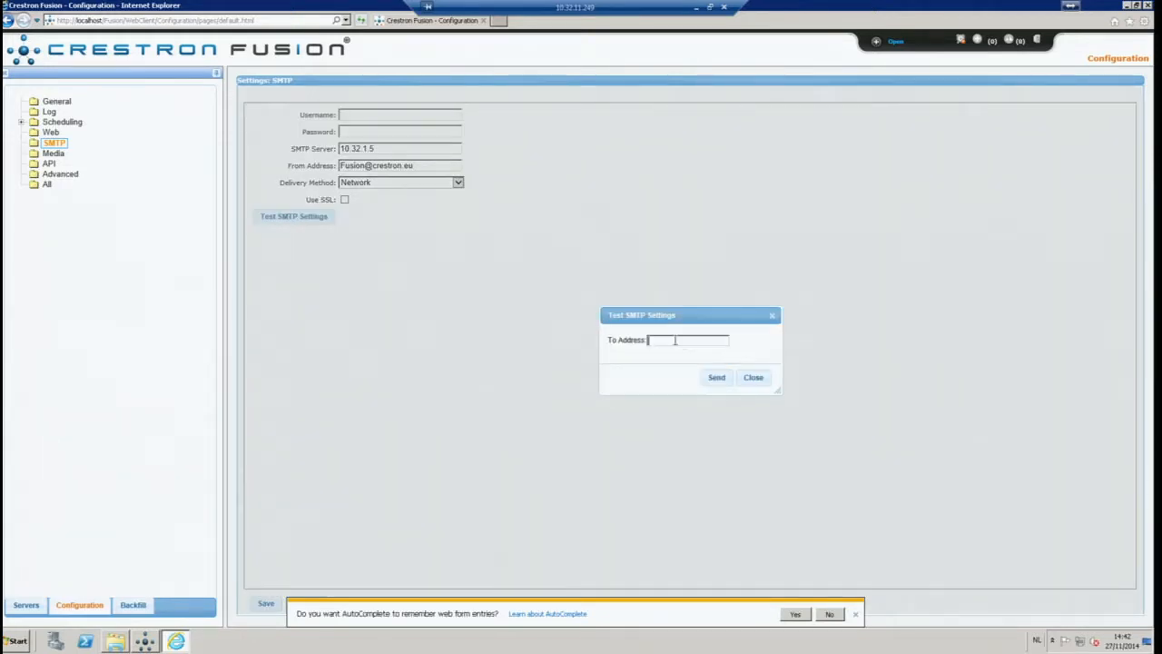
click(717, 379)
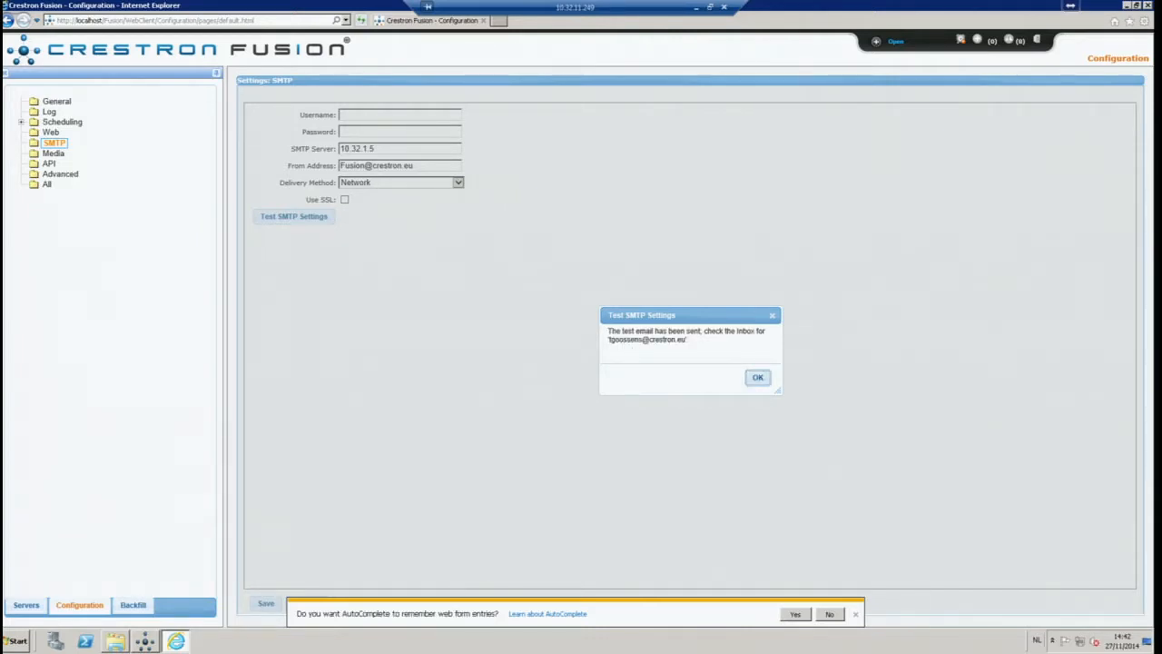
drag(1161, 38, 664, 121)
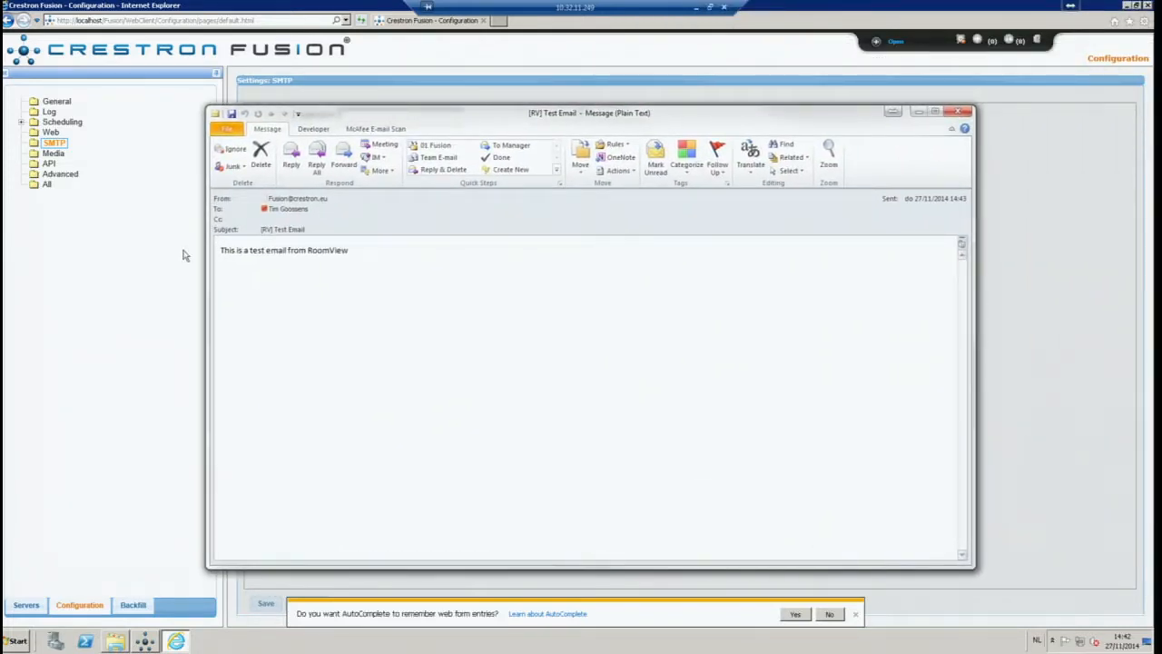
drag(250, 251, 337, 254)
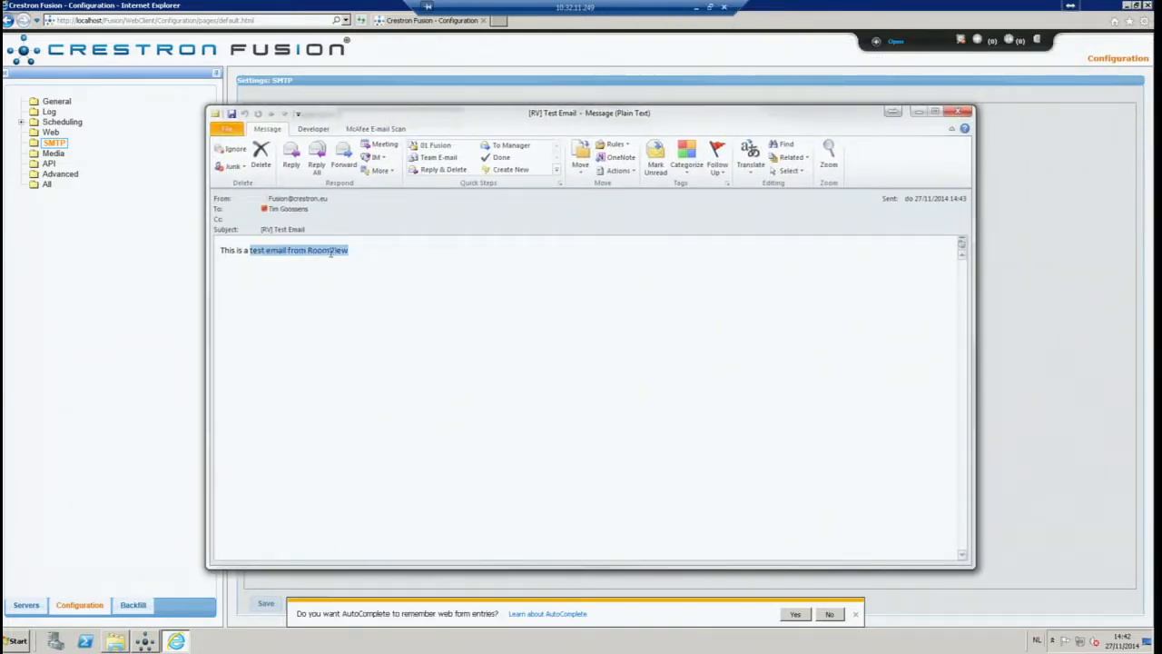
click(436, 308)
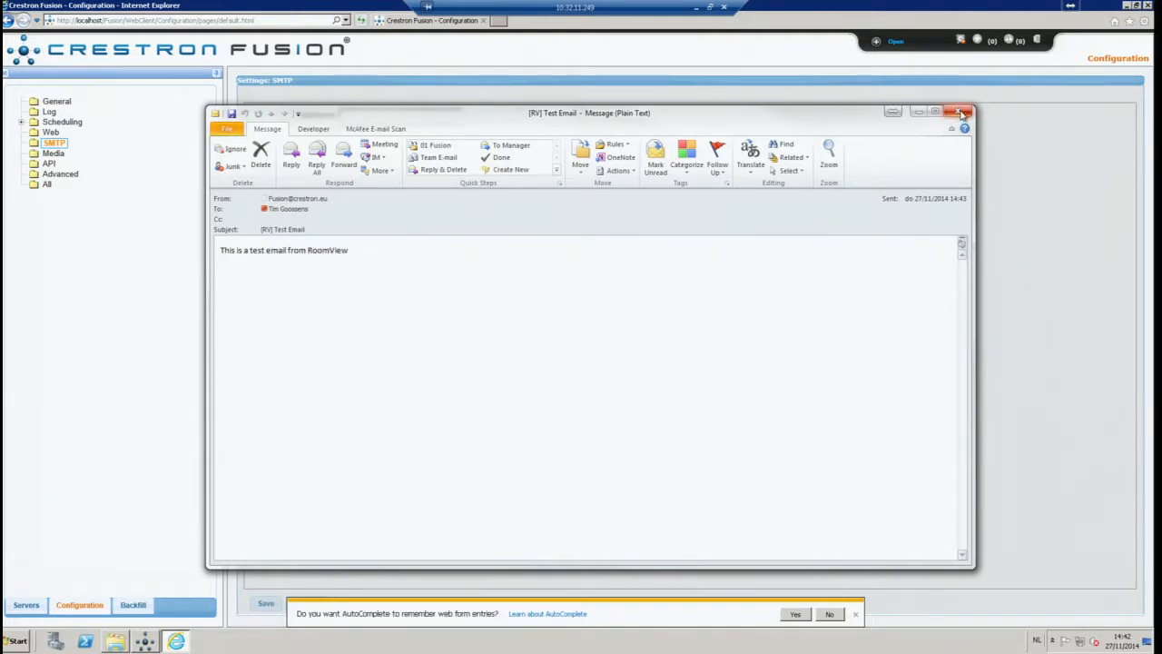
click(958, 111)
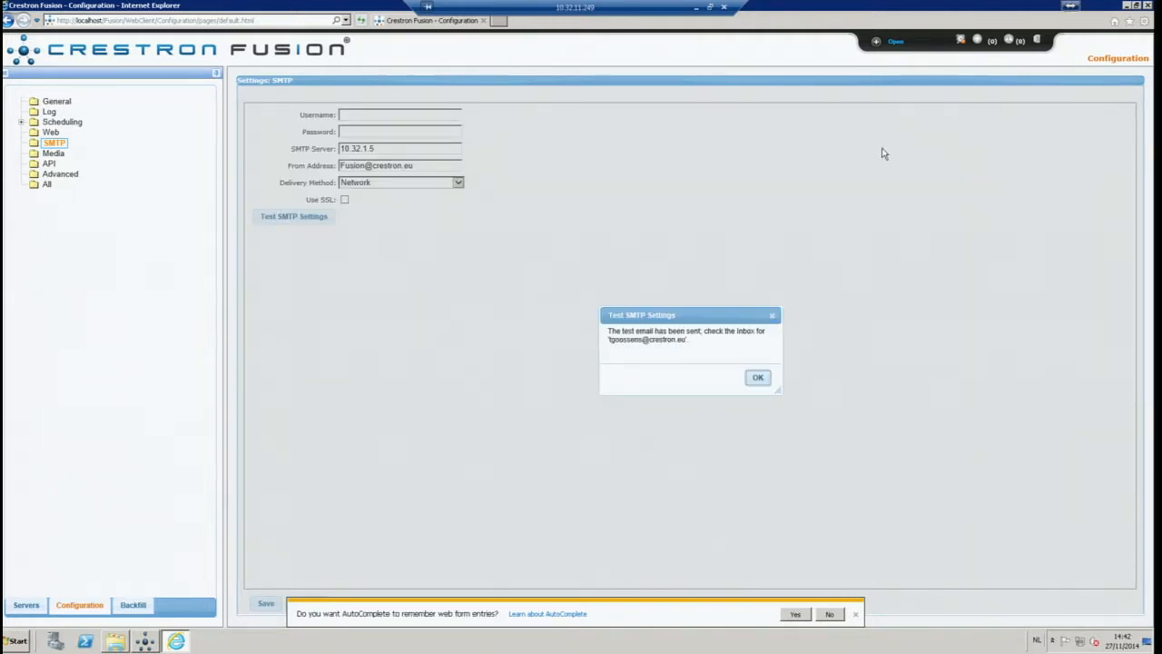
Dismiss the test confirmation and review the admin profile's Email tab address, closing without changes
click(759, 378)
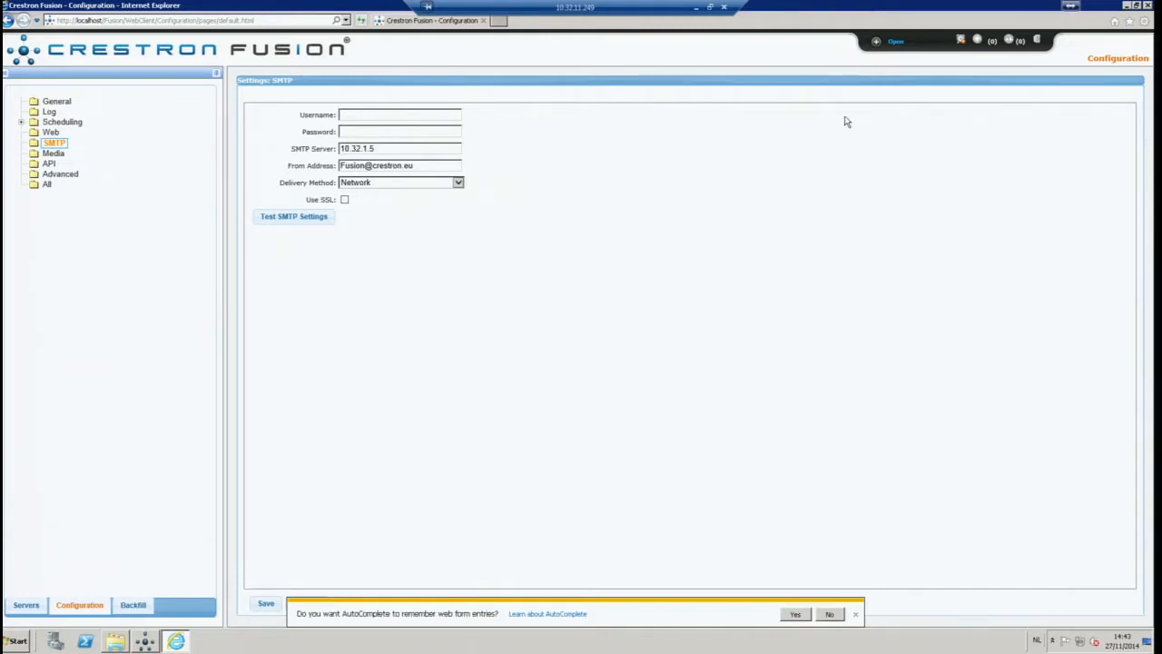
click(896, 43)
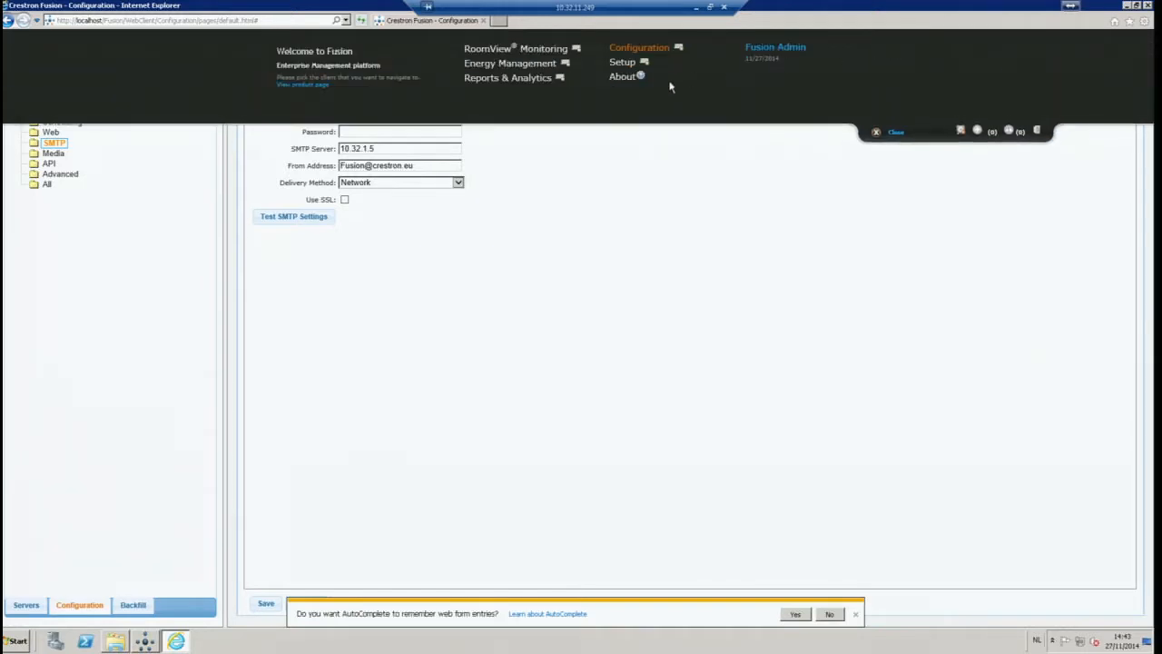
click(763, 47)
click(400, 112)
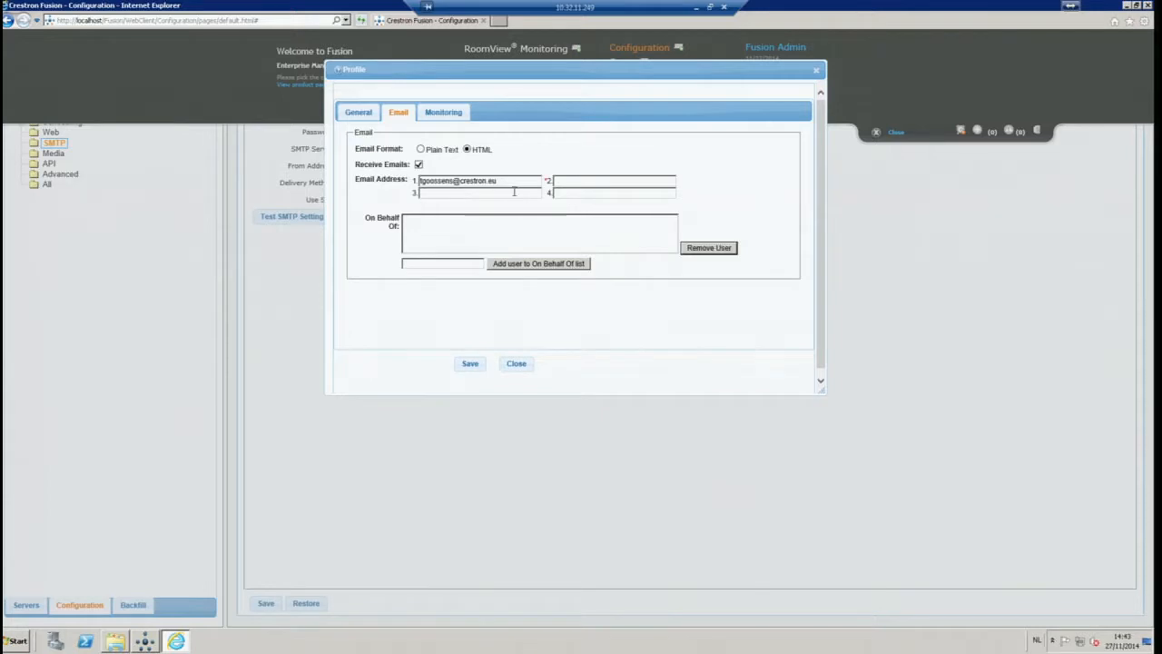
drag(515, 179, 399, 178)
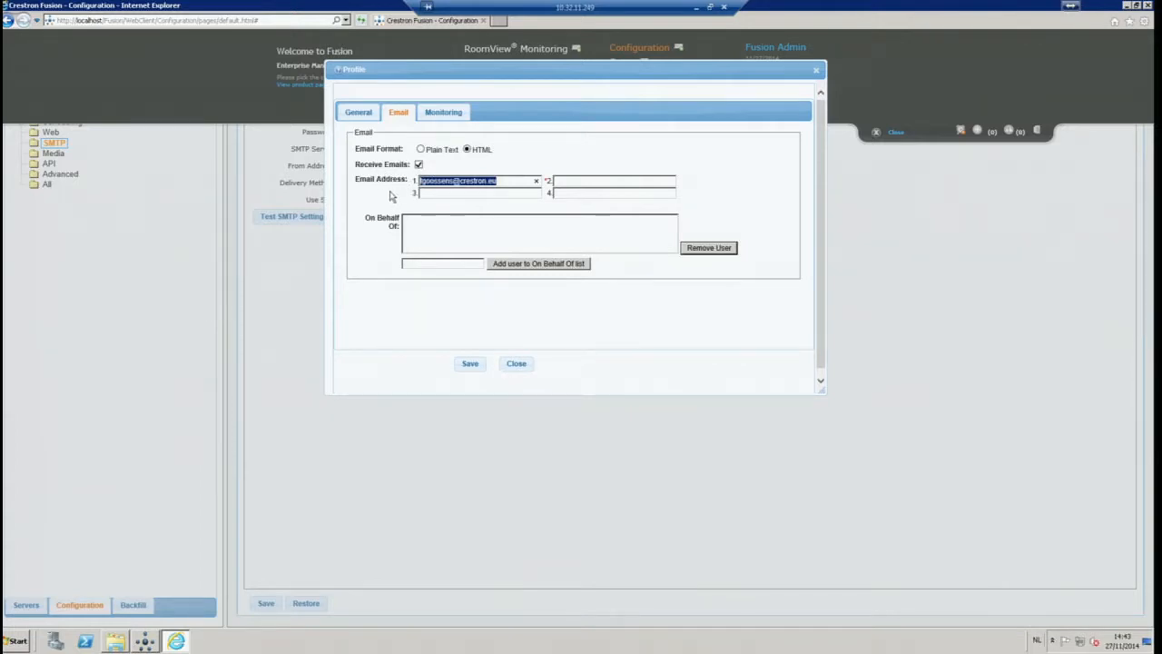
click(393, 196)
click(514, 367)
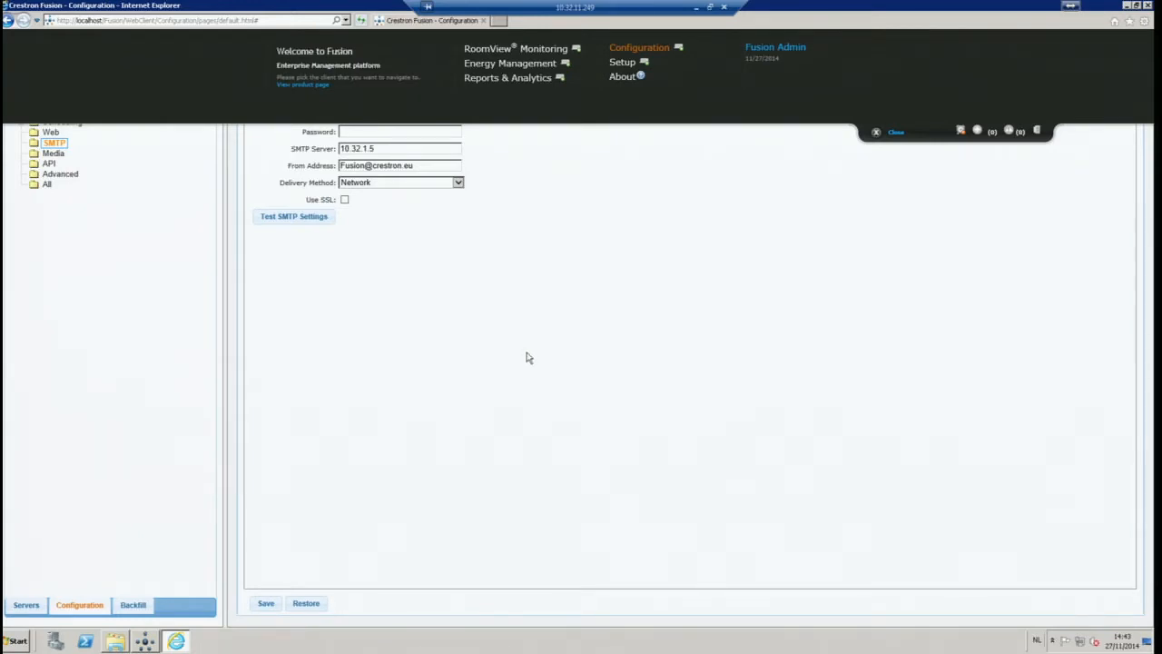
In Setup, expand Root and 1st floor and open Trainingroom for editing
click(623, 63)
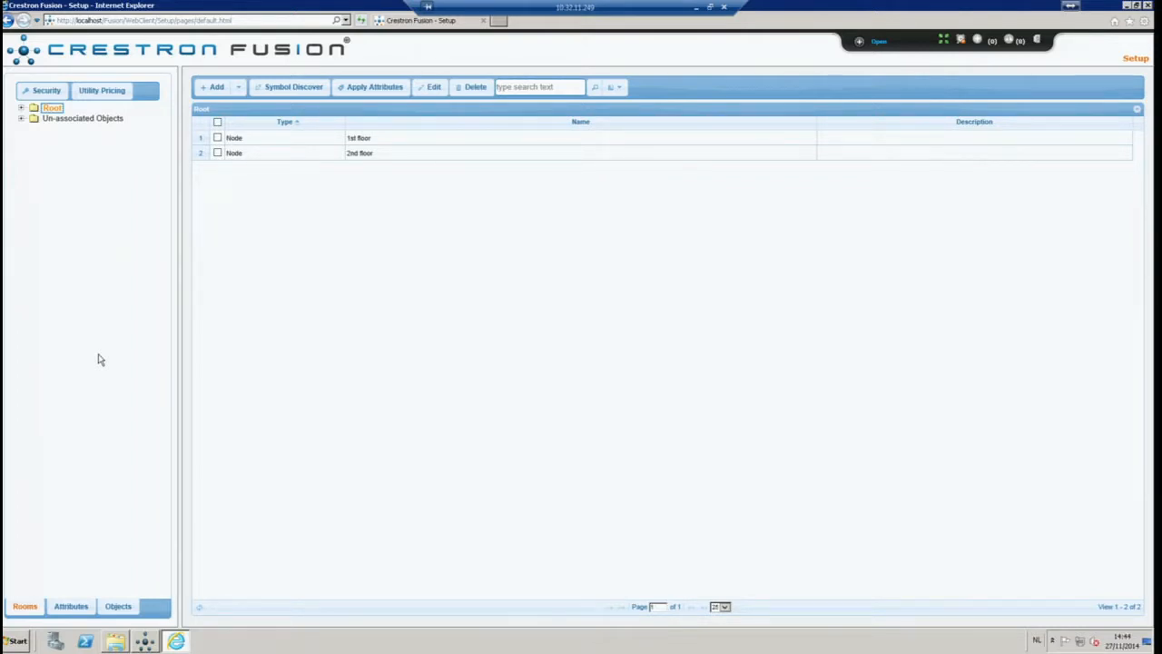
click(21, 108)
click(31, 119)
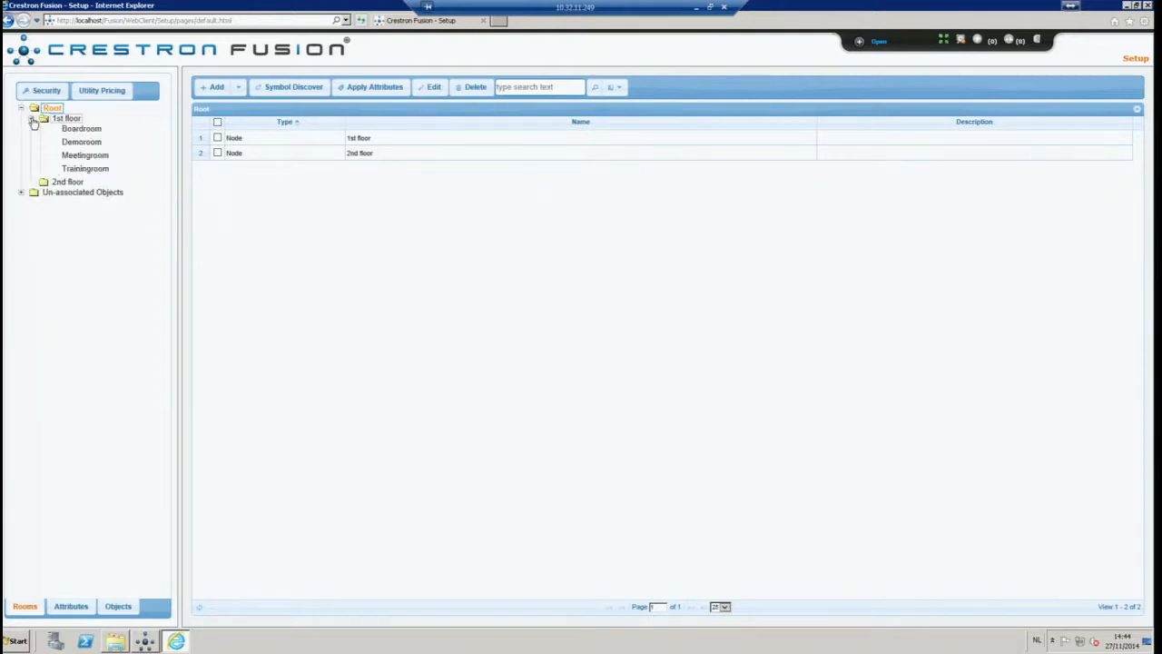
double_click(102, 170)
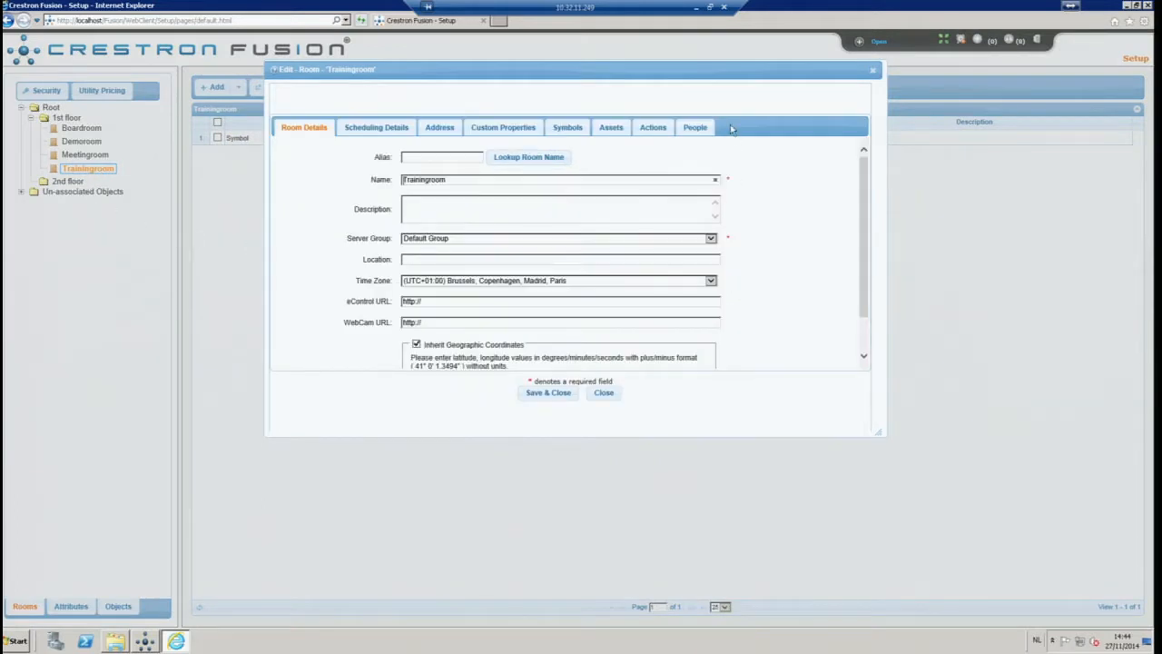
Add the Fusion service user to Trainingroom with the Technician role and save the room
click(696, 128)
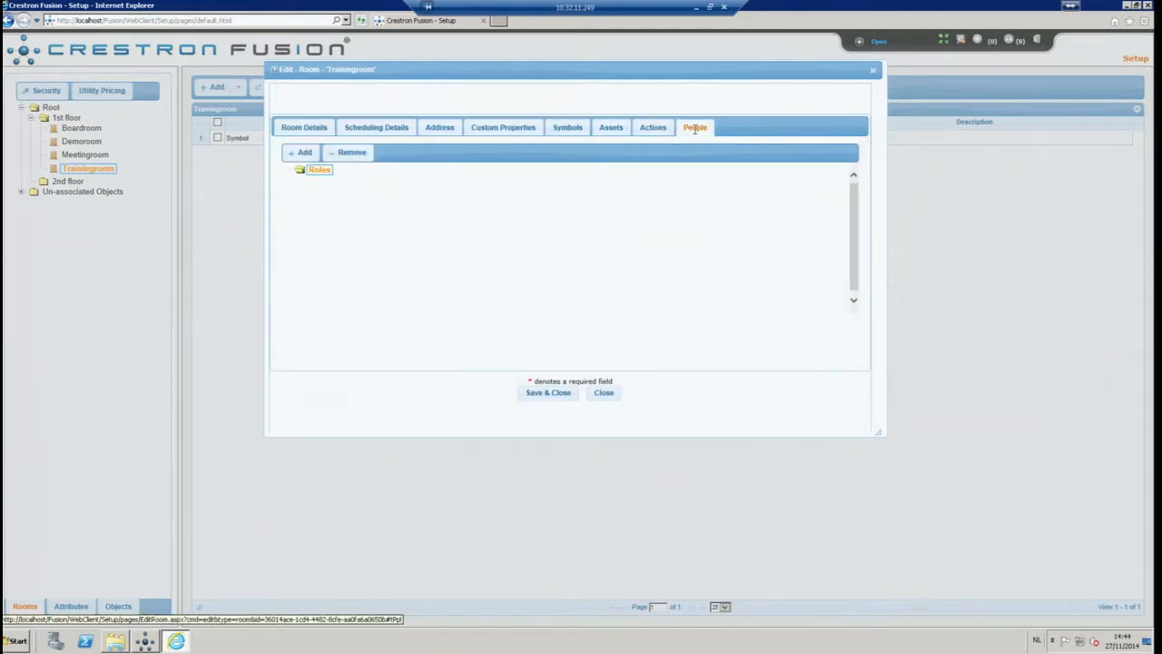
click(304, 153)
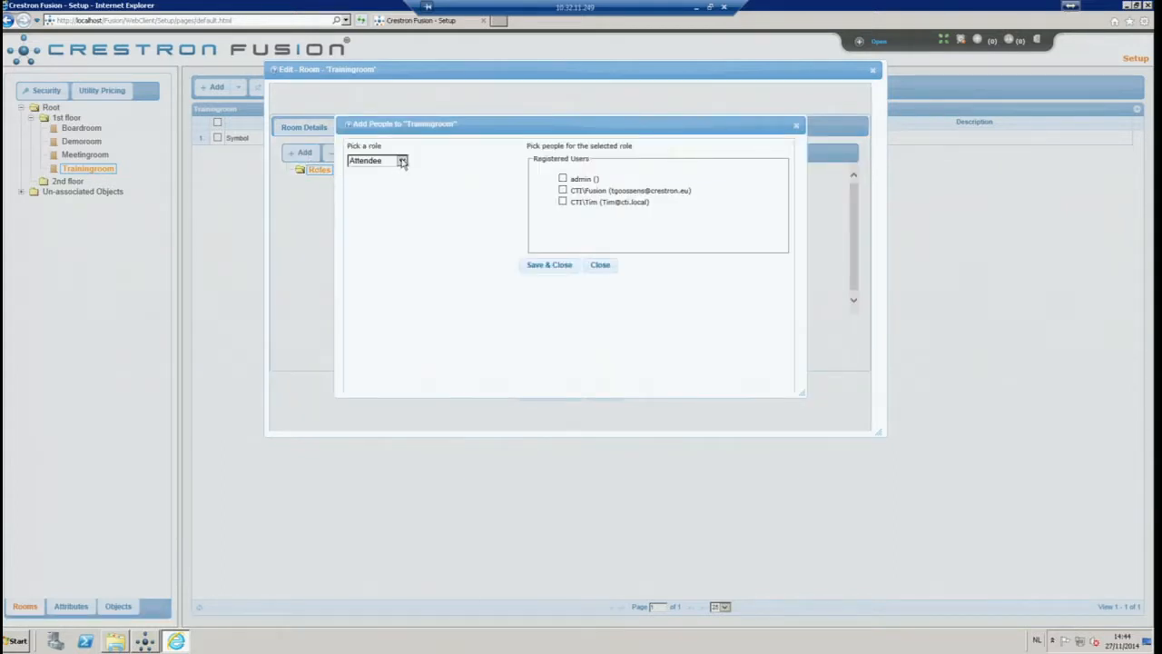
click(402, 161)
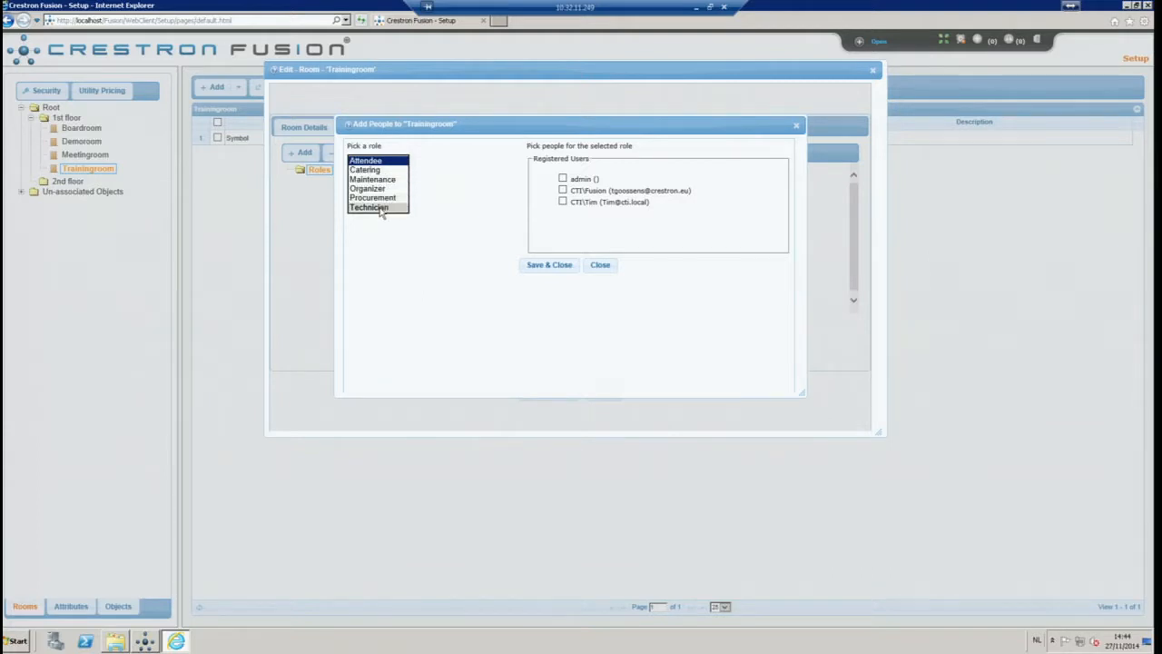
click(381, 207)
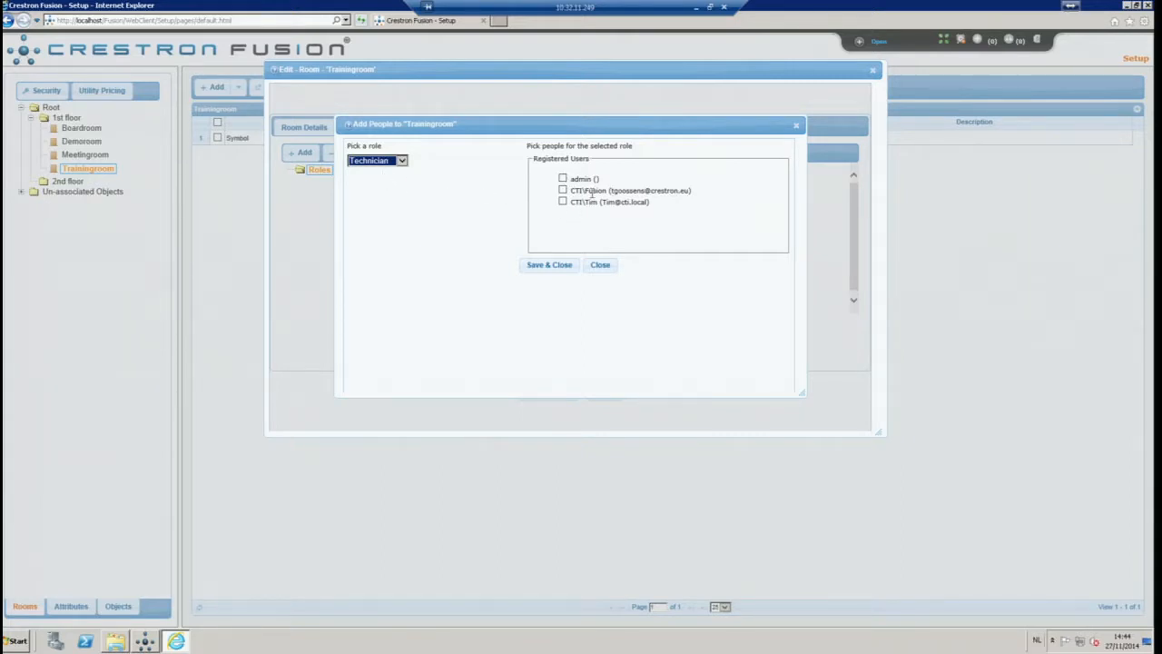
click(562, 189)
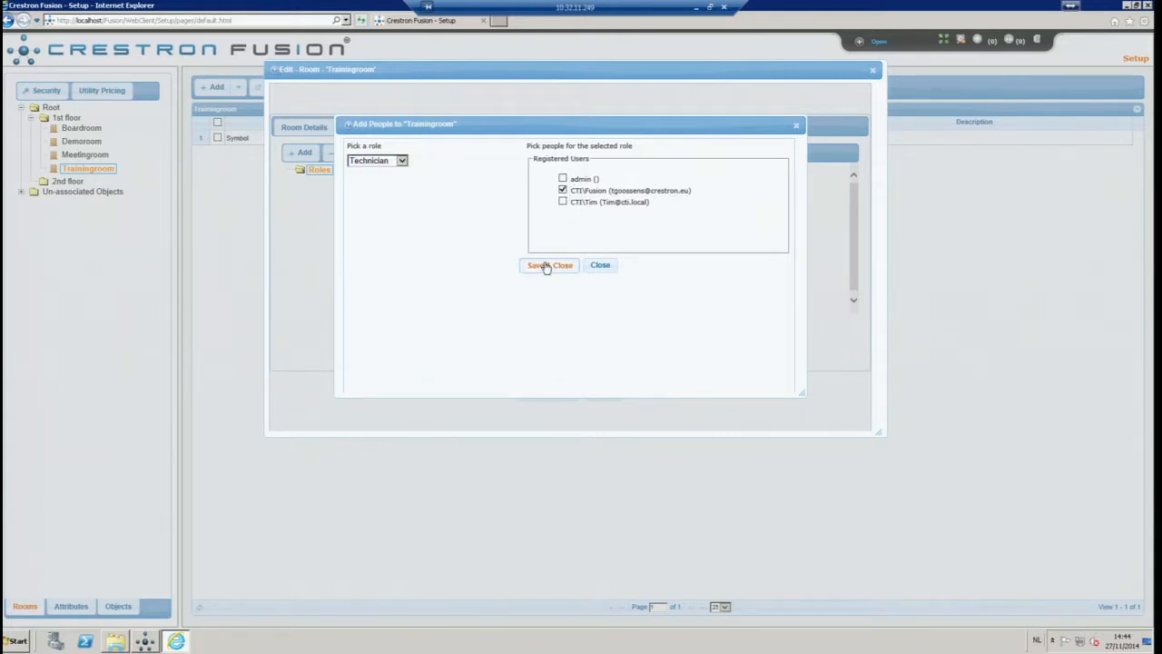
click(546, 265)
click(298, 181)
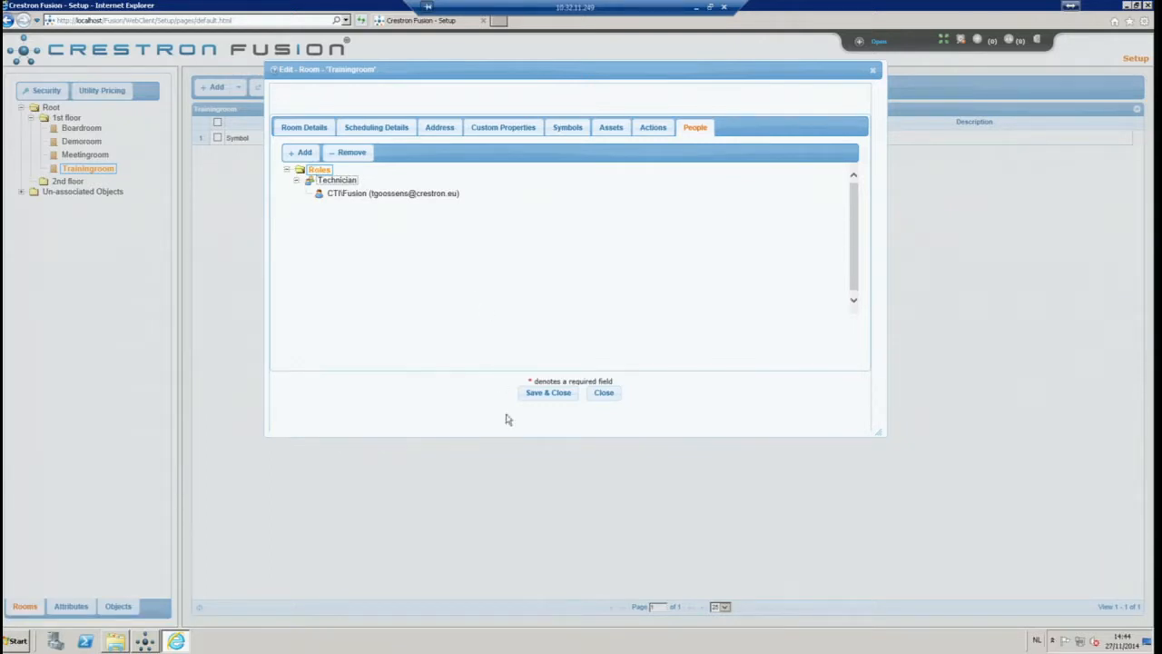
click(555, 394)
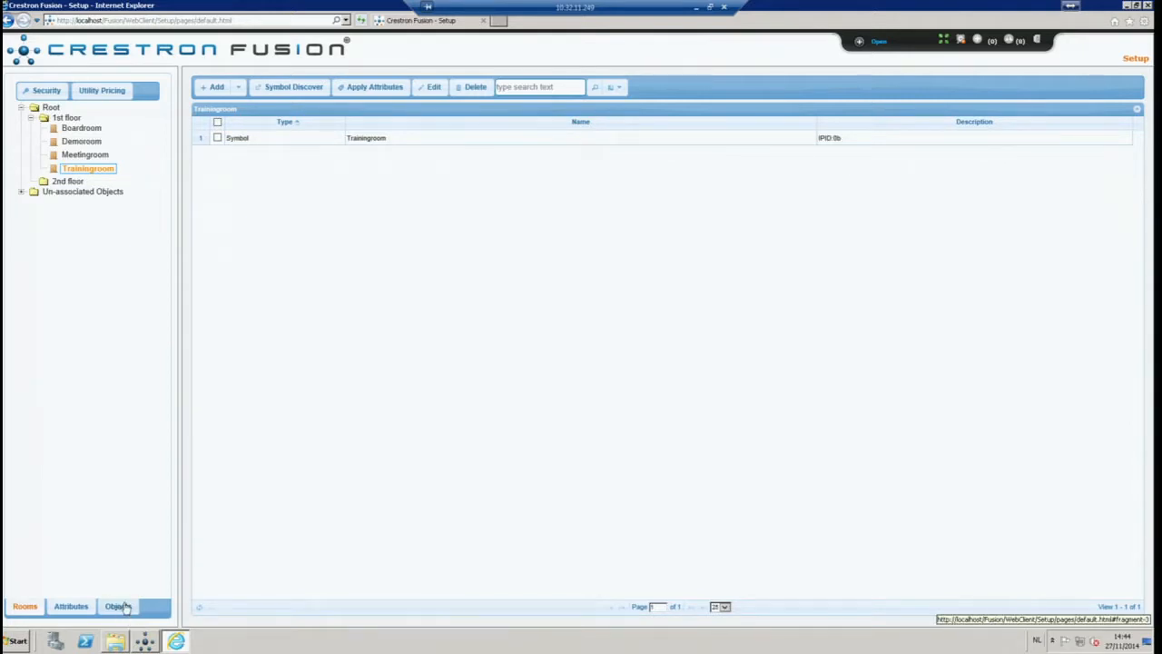
Add a new email template of type Attribute under Objects > Email Templates
click(124, 607)
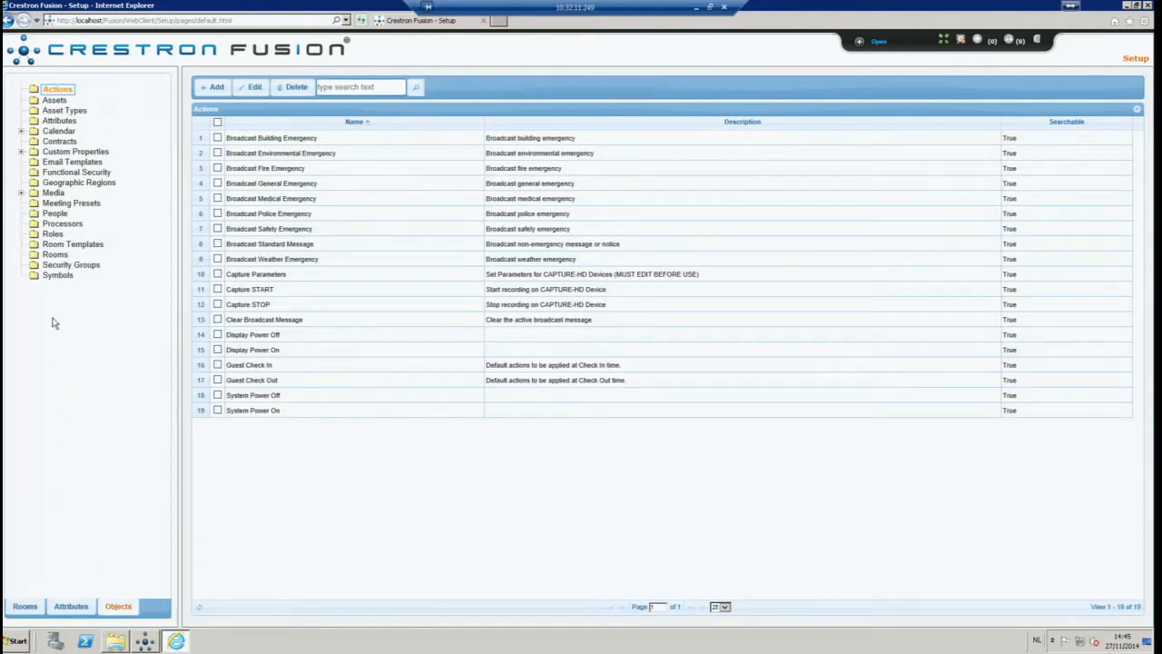
click(75, 162)
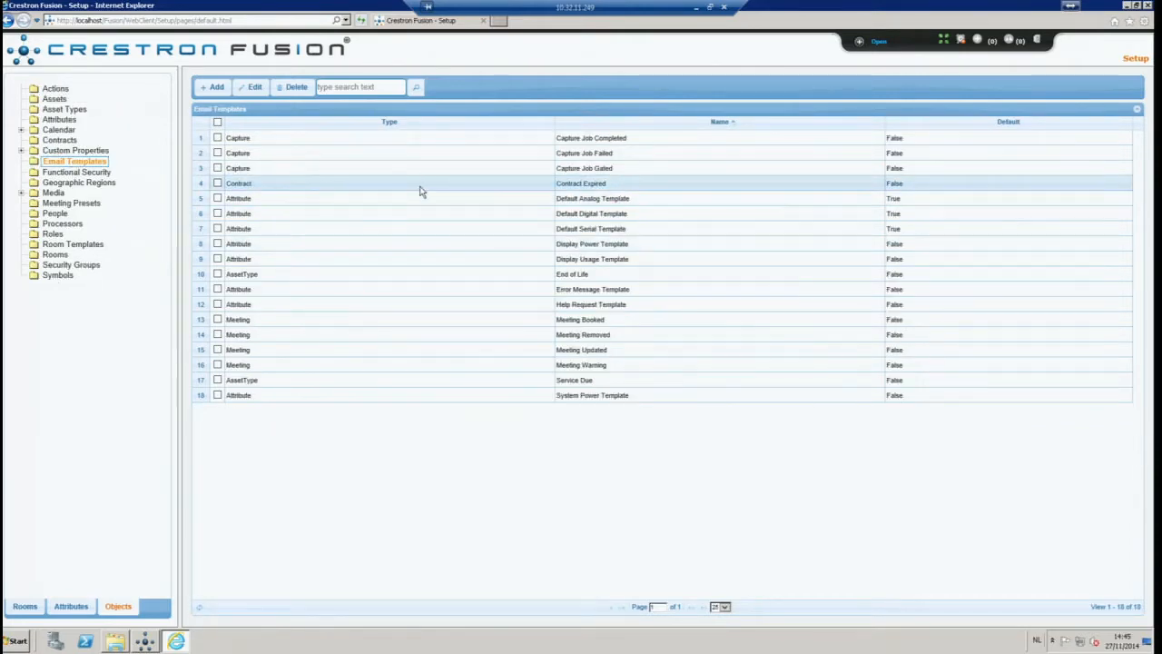
click(216, 87)
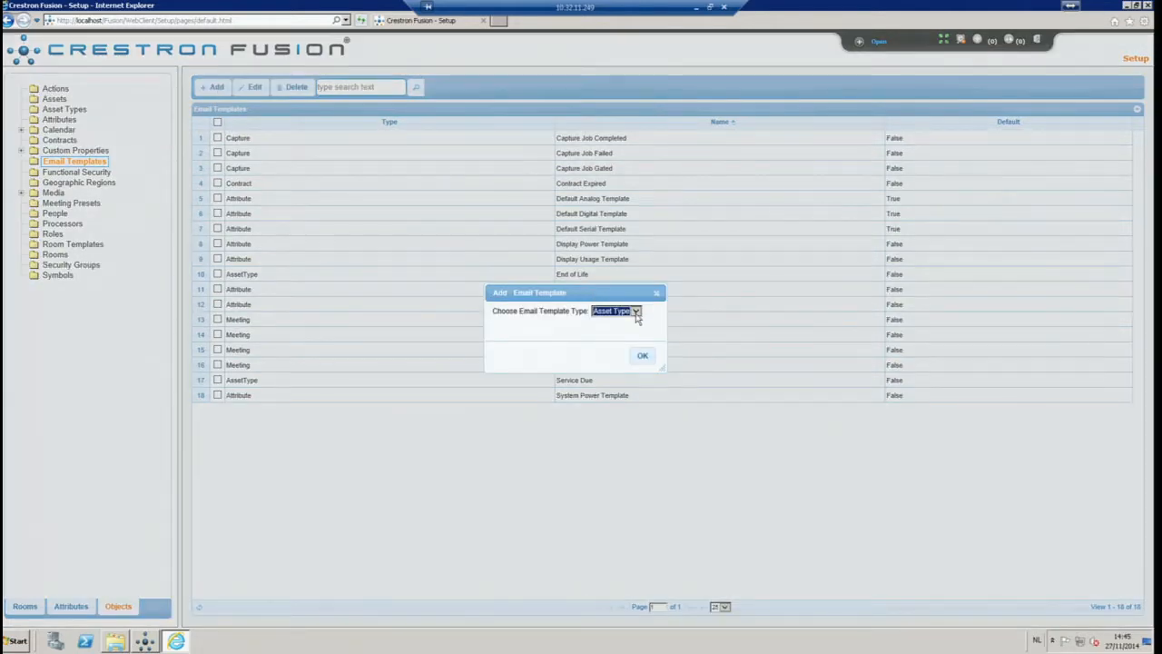
click(637, 311)
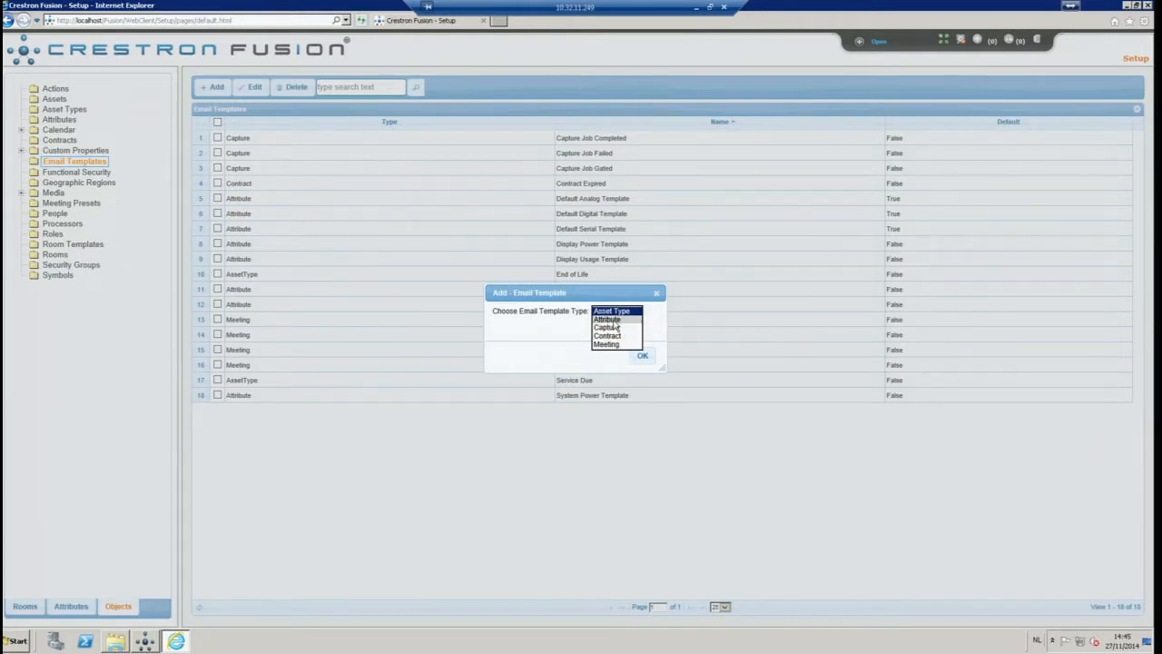
click(614, 321)
click(641, 355)
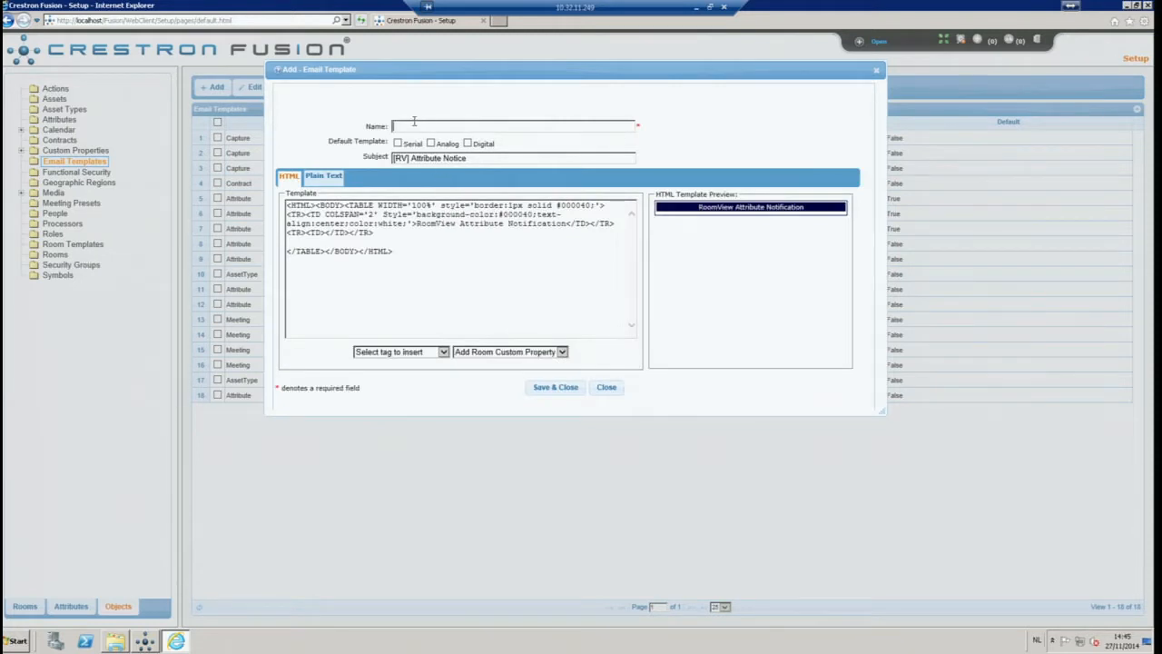
Name the template 'Lamphours alert', make it Analog default, and add 'This is a lamphours alert'
text(Lamphours alert)
click(432, 143)
key(Return)
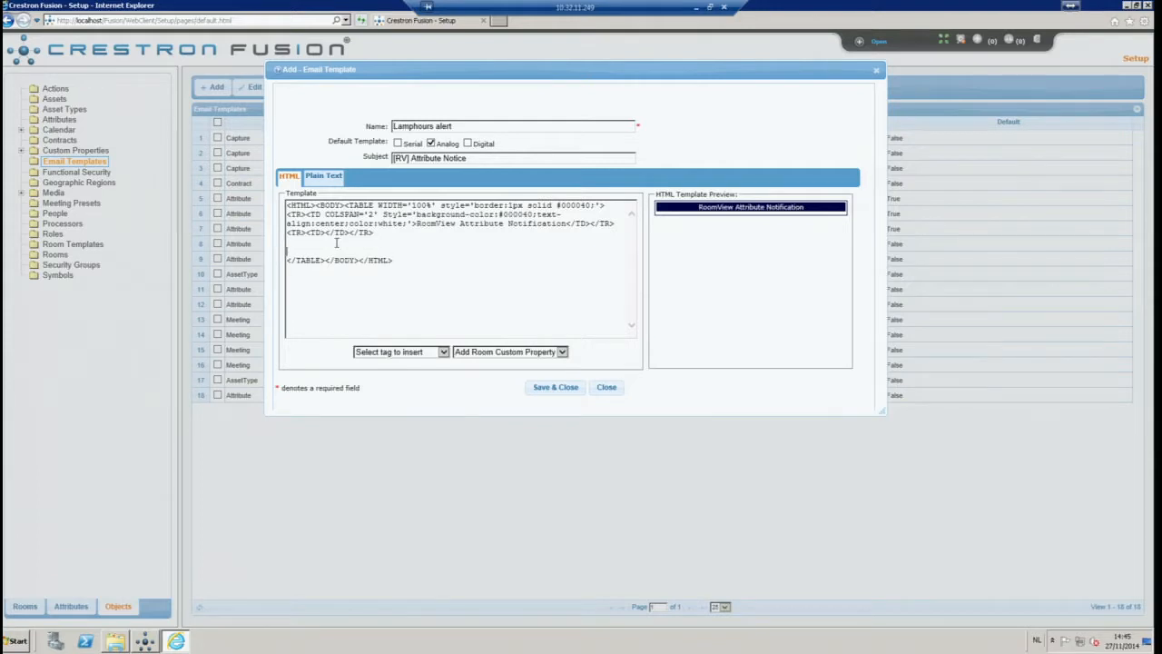
text(Hell)
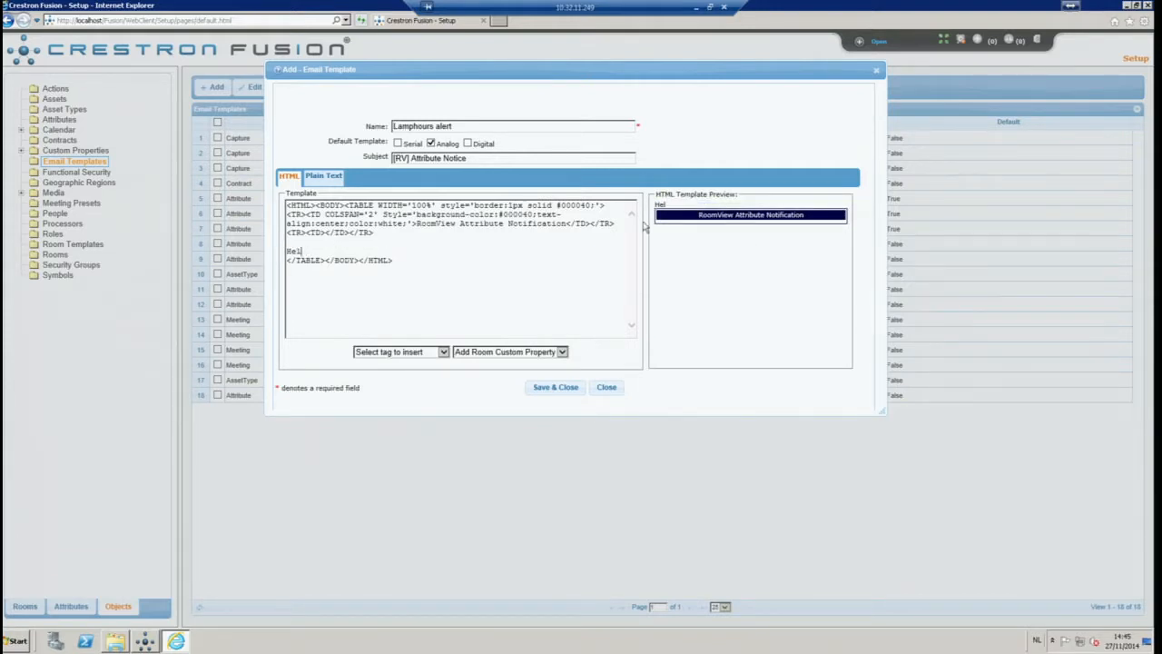
key(shift+Home)
key(BackSpace)
click(436, 286)
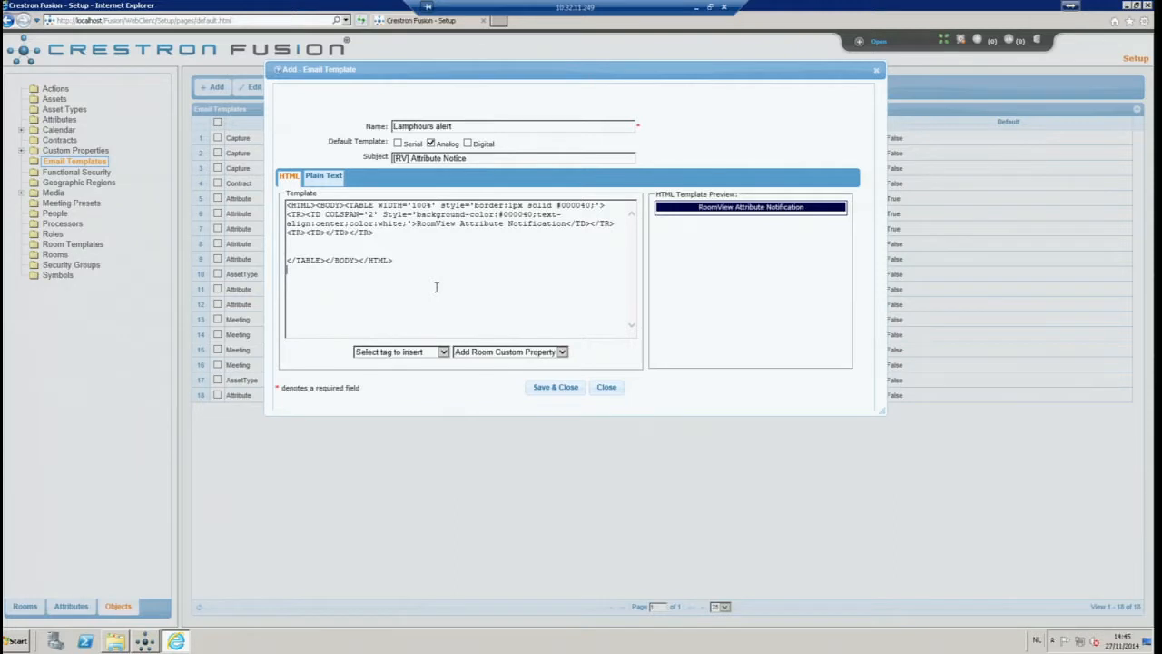
text(This is a lamphours alert<BR>)
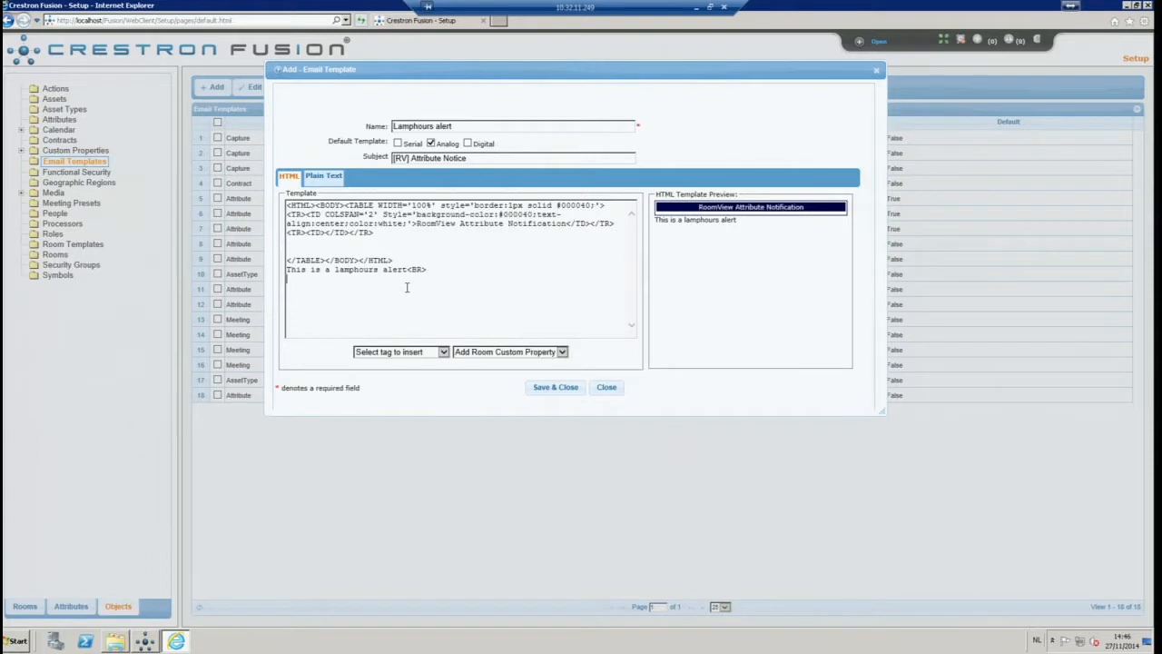
Remove the stray text, end the line with <BR>, and insert the Processor Name tag
text(fkdk)
drag(319, 281, 290, 280)
key(Delete)
text(R>)
click(444, 354)
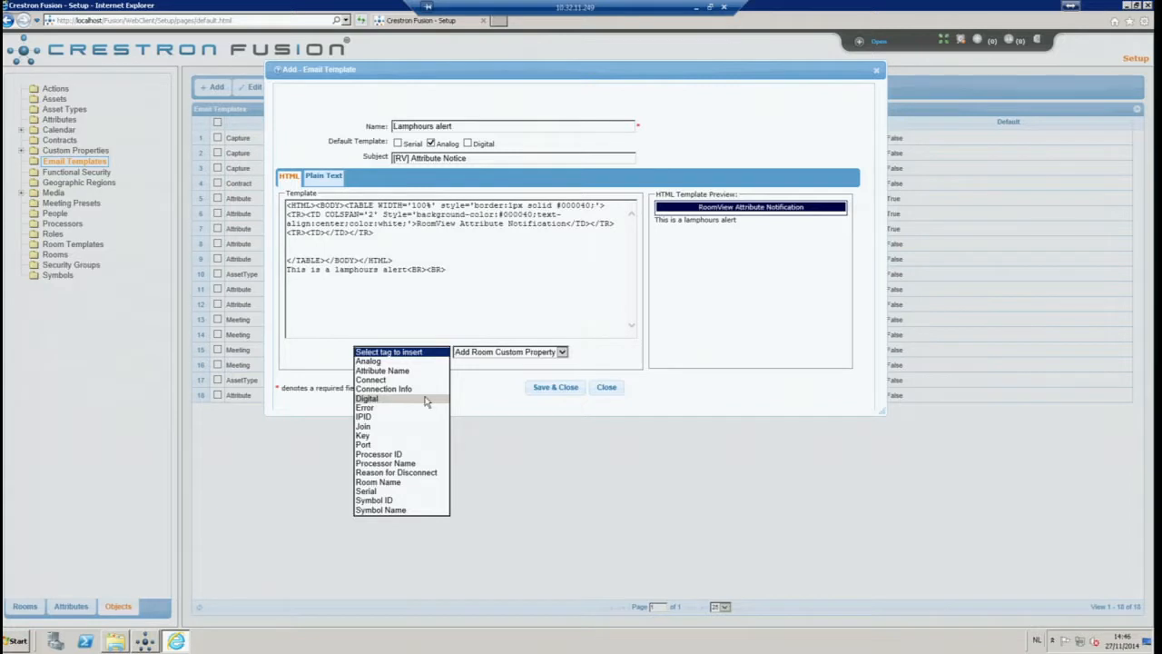
click(397, 463)
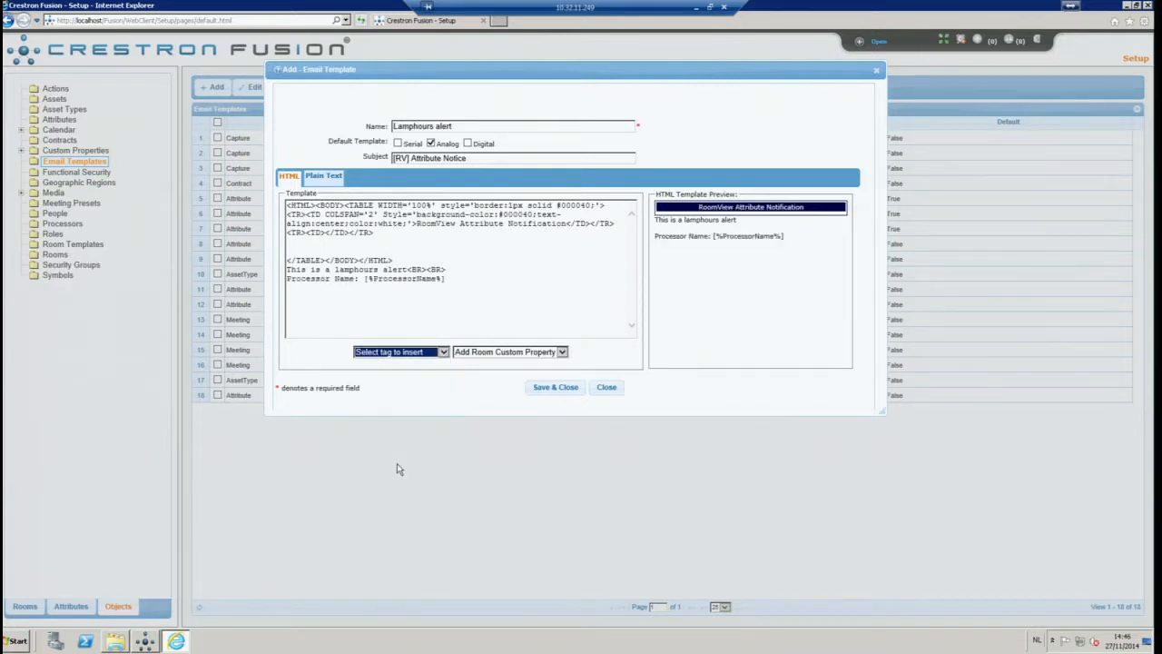
click(449, 279)
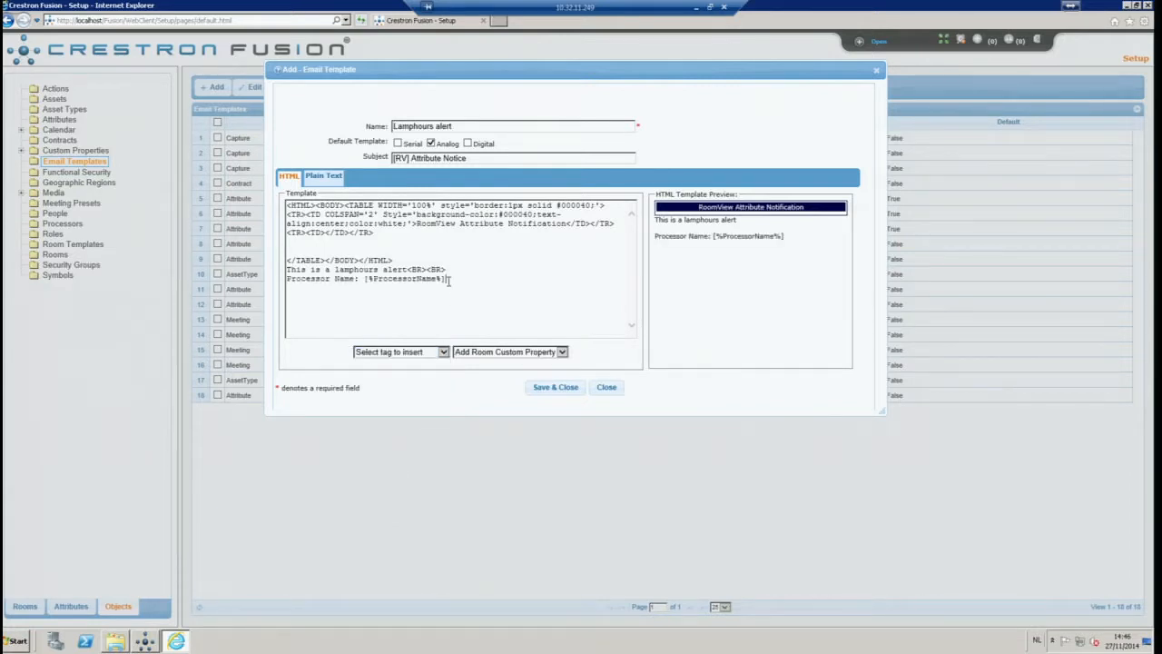
text(<BR>)
Insert the Room Name and Join tags on new <BR> lines and save the template
click(443, 351)
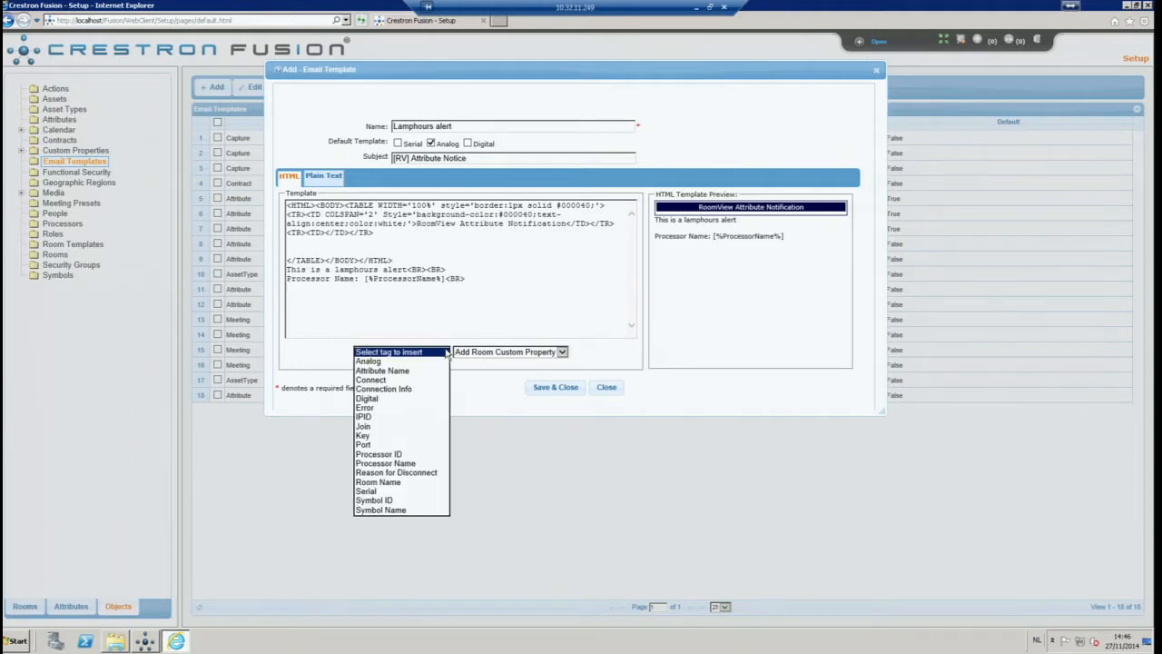
click(377, 481)
click(400, 290)
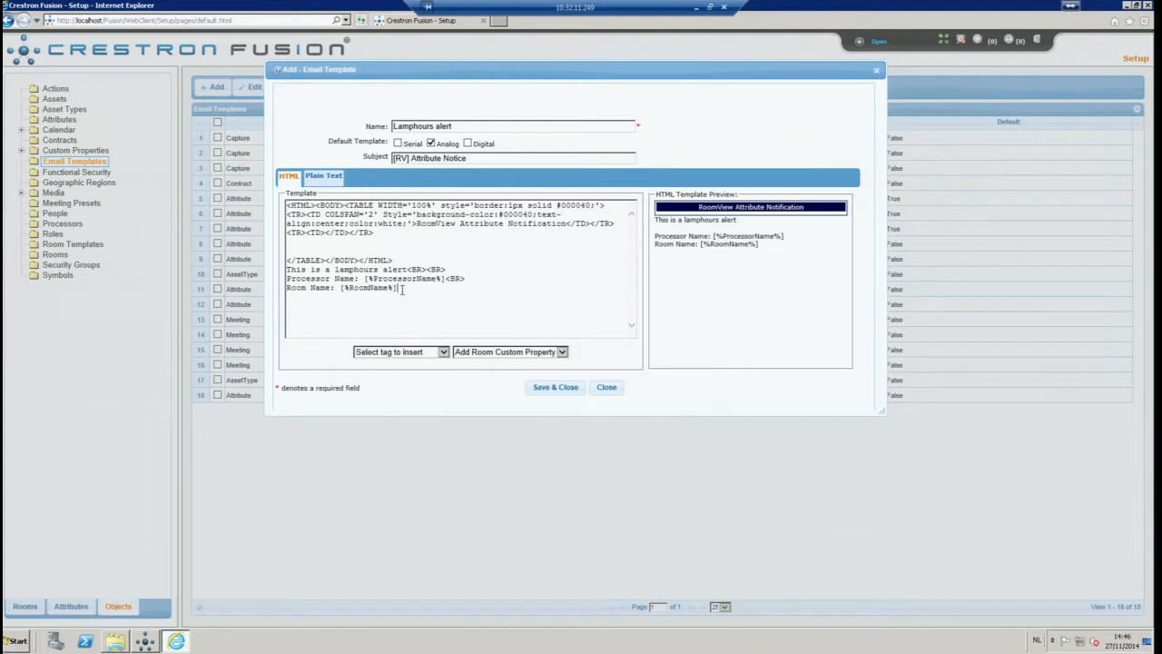
text(<BR>)
click(444, 352)
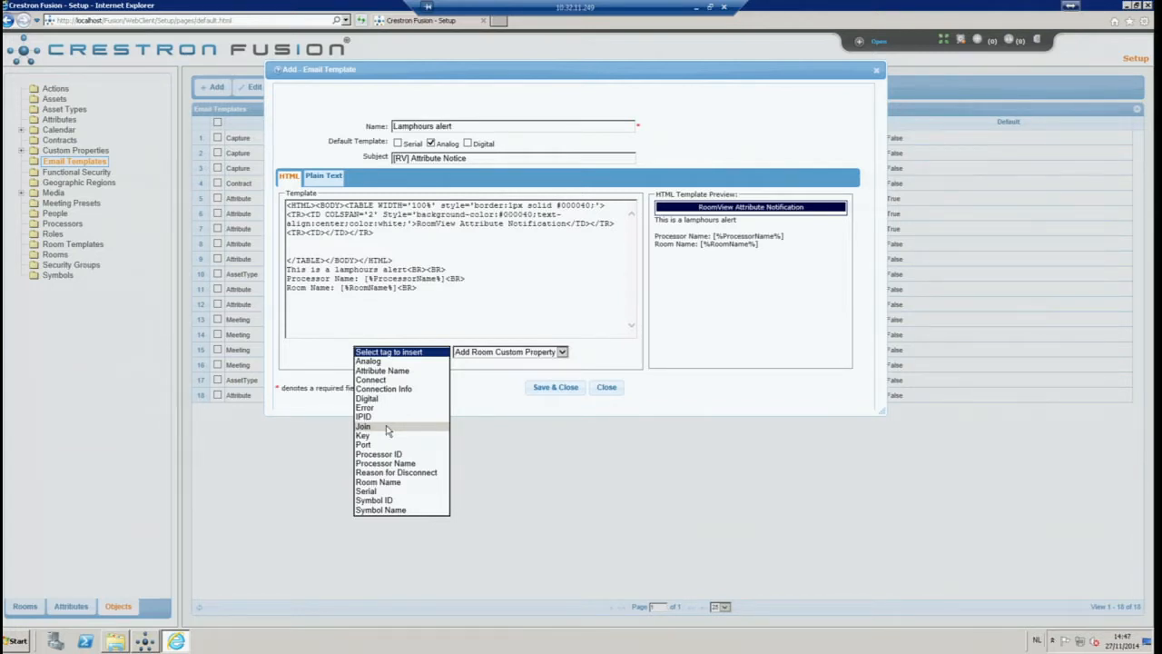
click(385, 426)
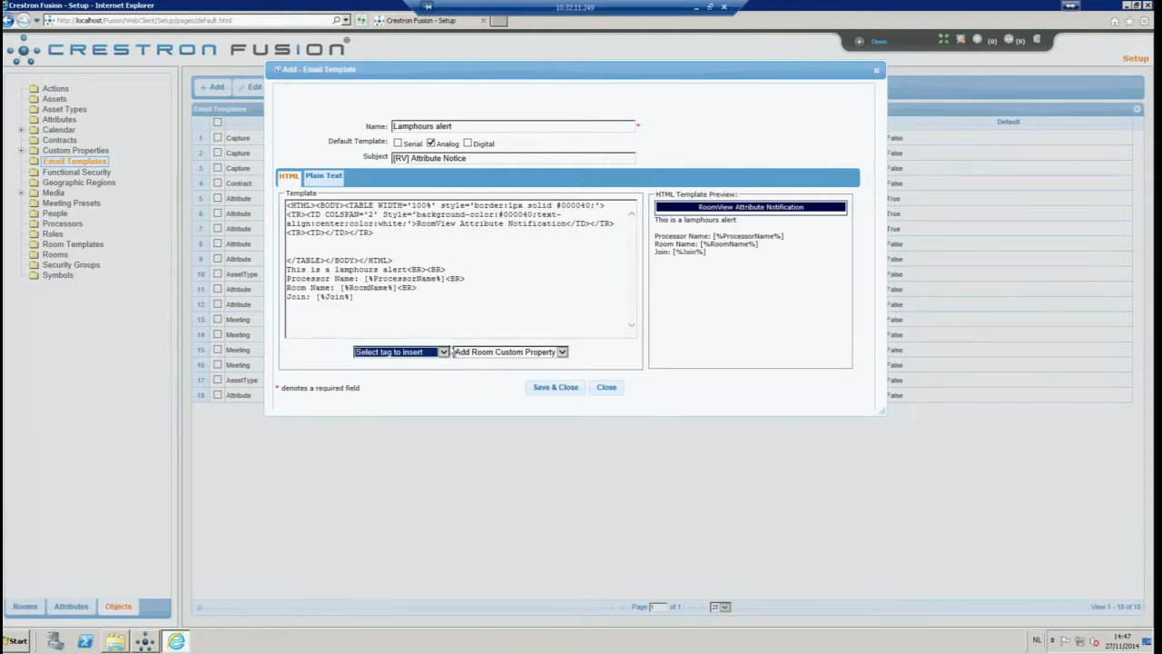
click(536, 323)
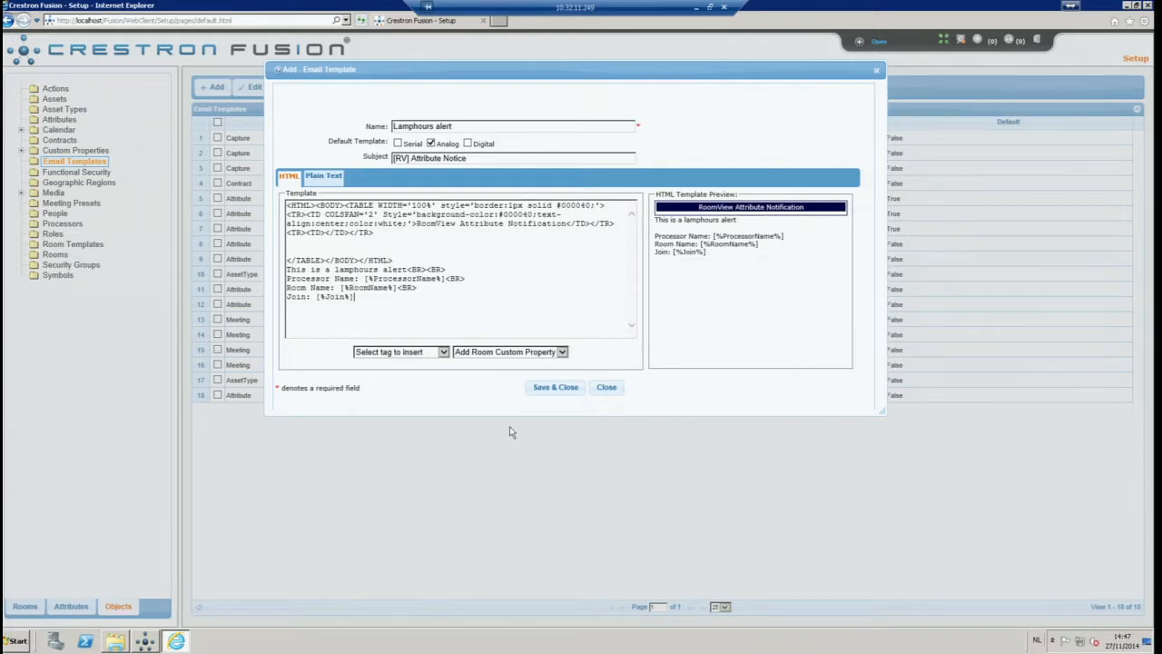
click(569, 396)
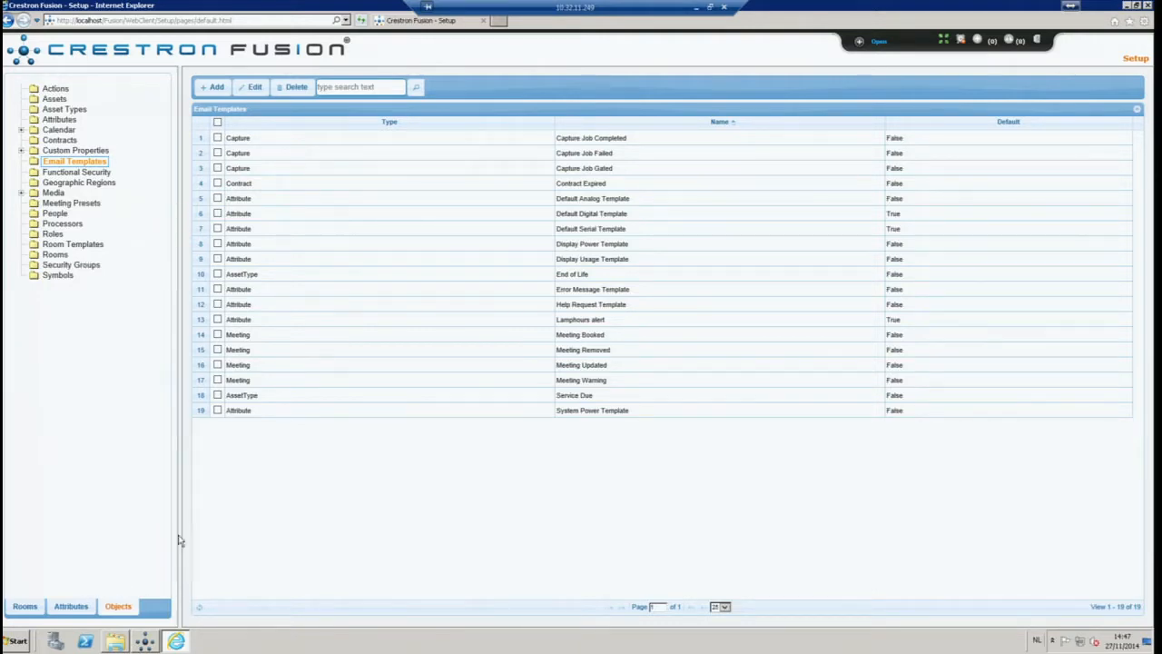
Browse to the Analog attributes and open Display Usage for editing
click(73, 606)
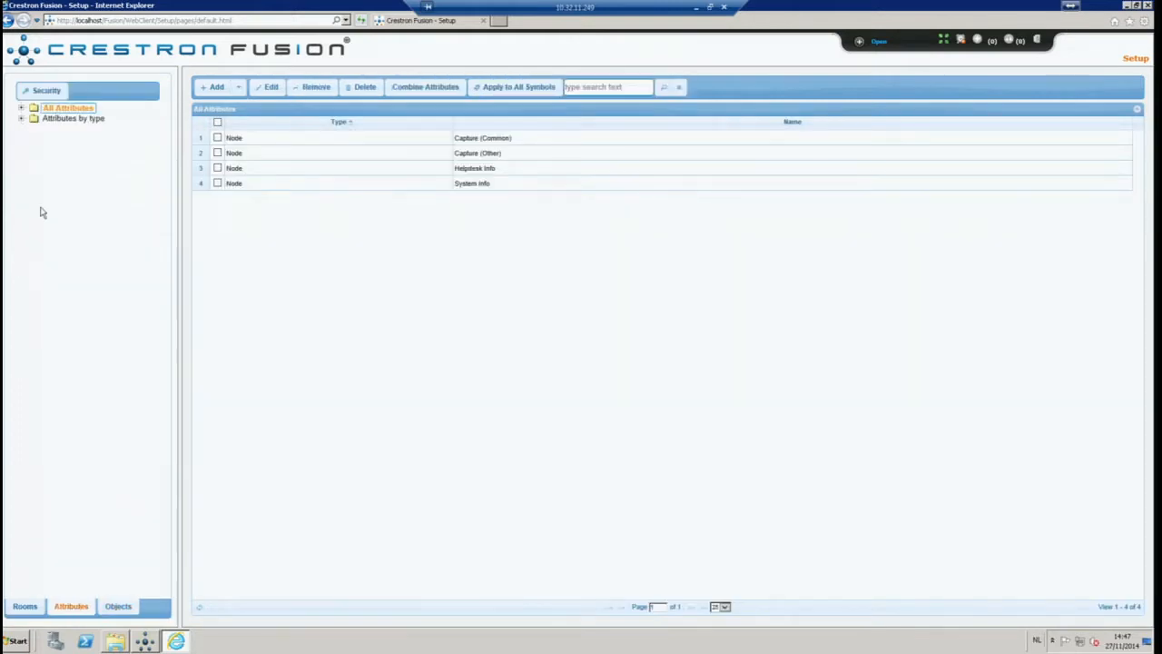
click(22, 110)
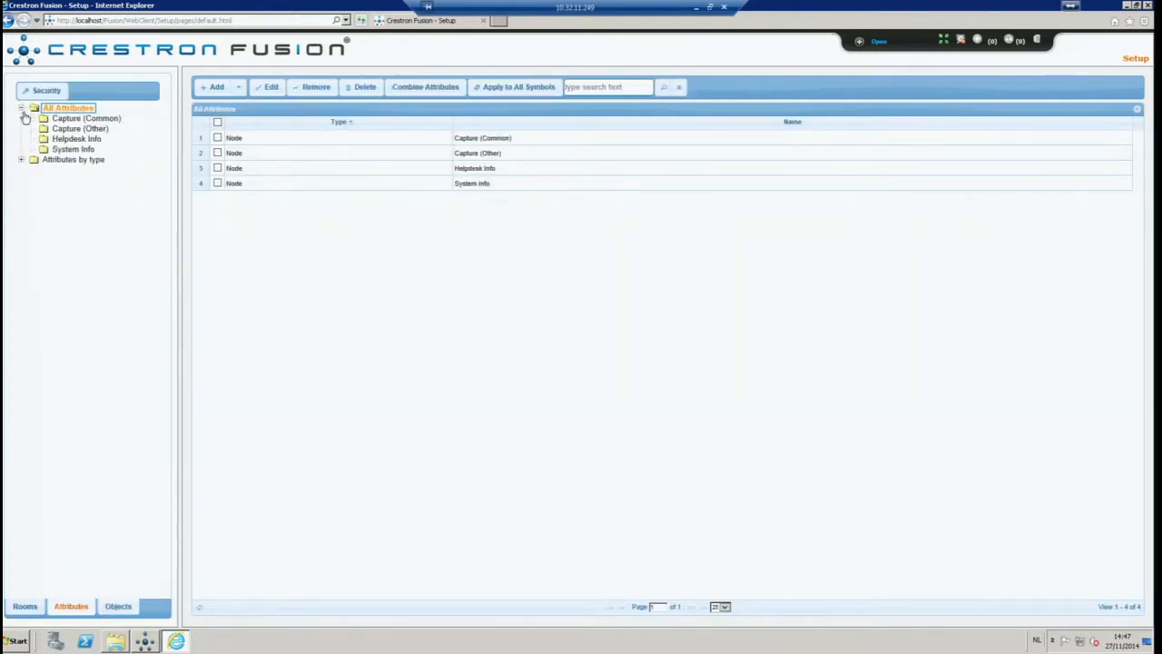
click(22, 160)
click(64, 171)
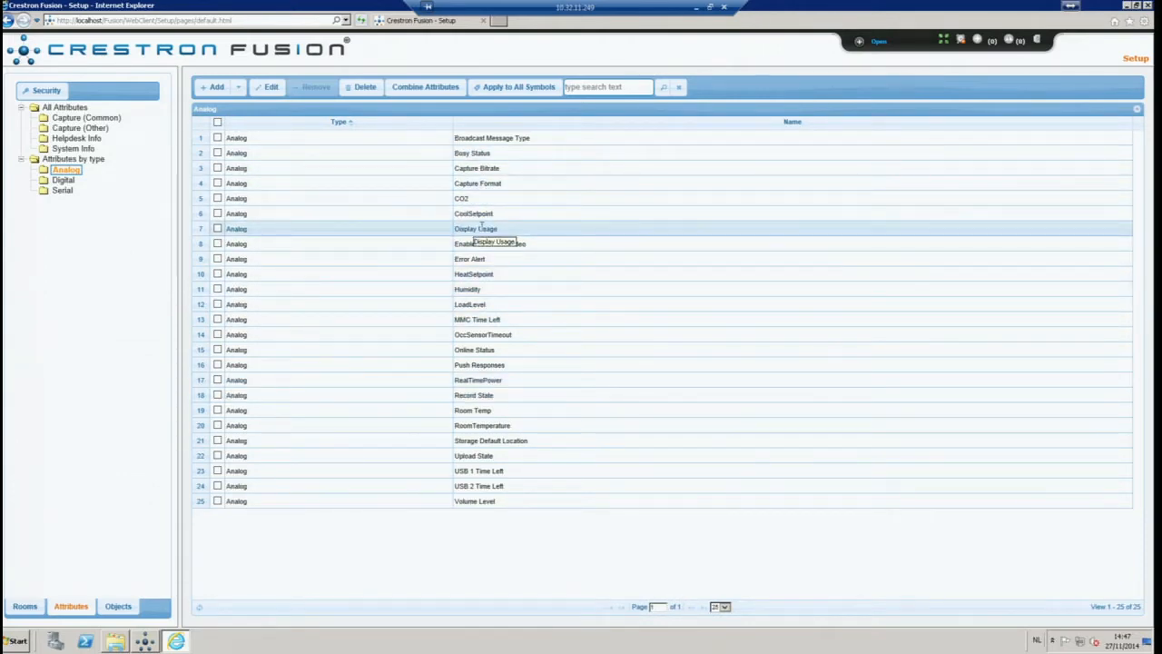
double_click(479, 232)
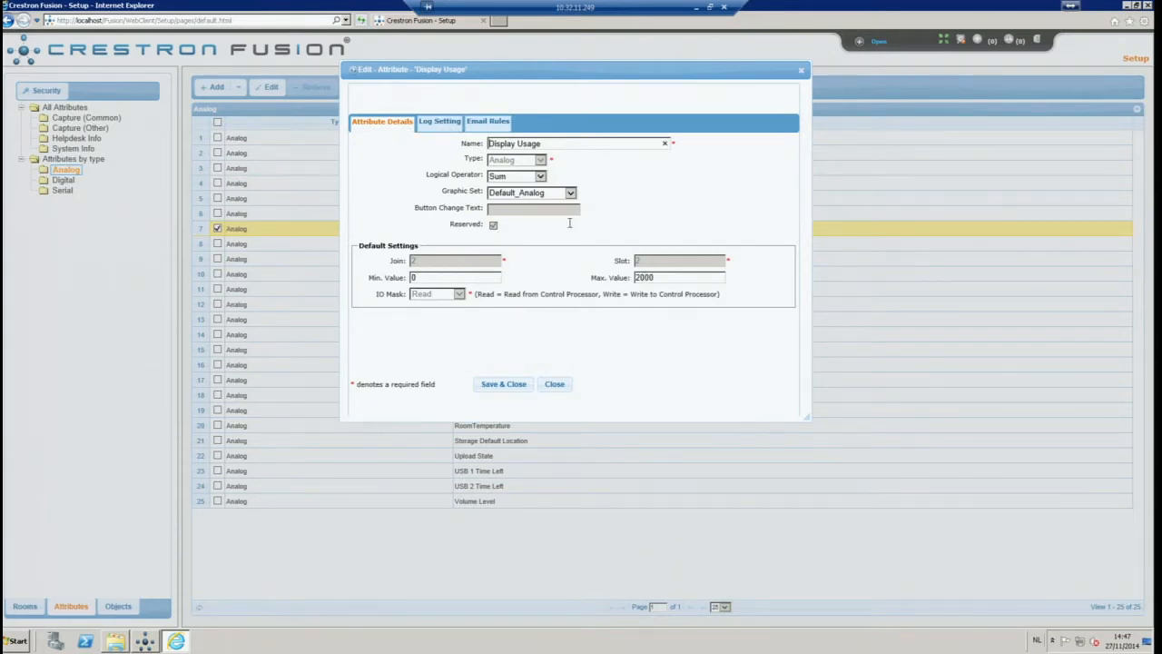
Add a Lamphours alert email rule, Greater Than 1500, sent to Technician, and save
click(493, 125)
click(371, 145)
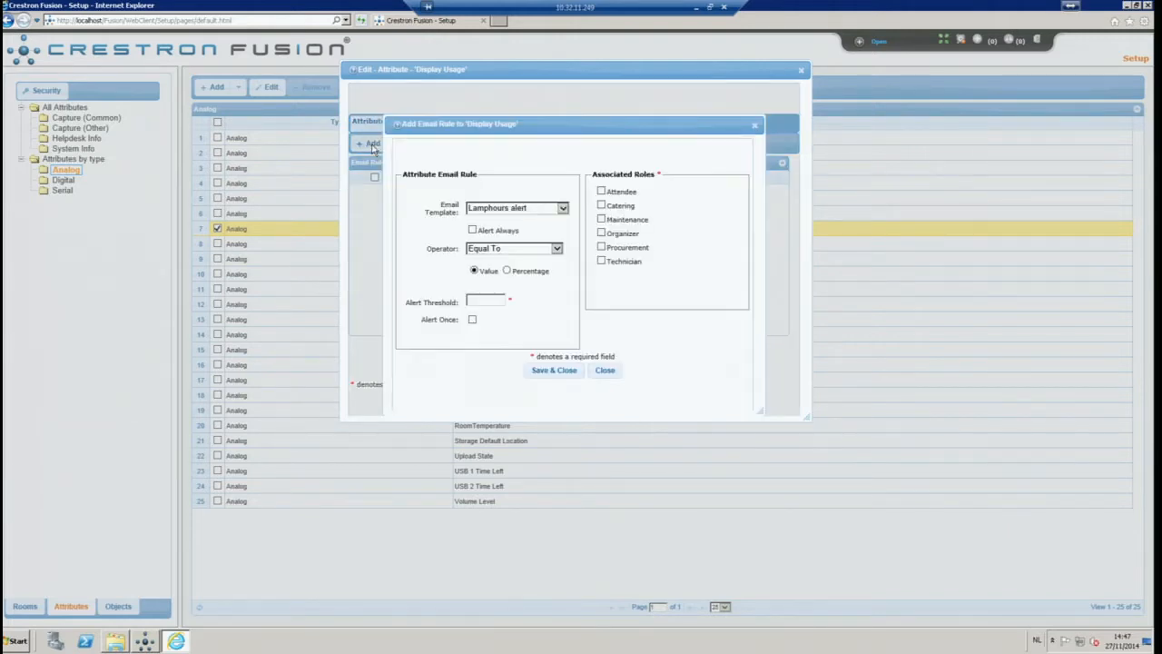
click(561, 209)
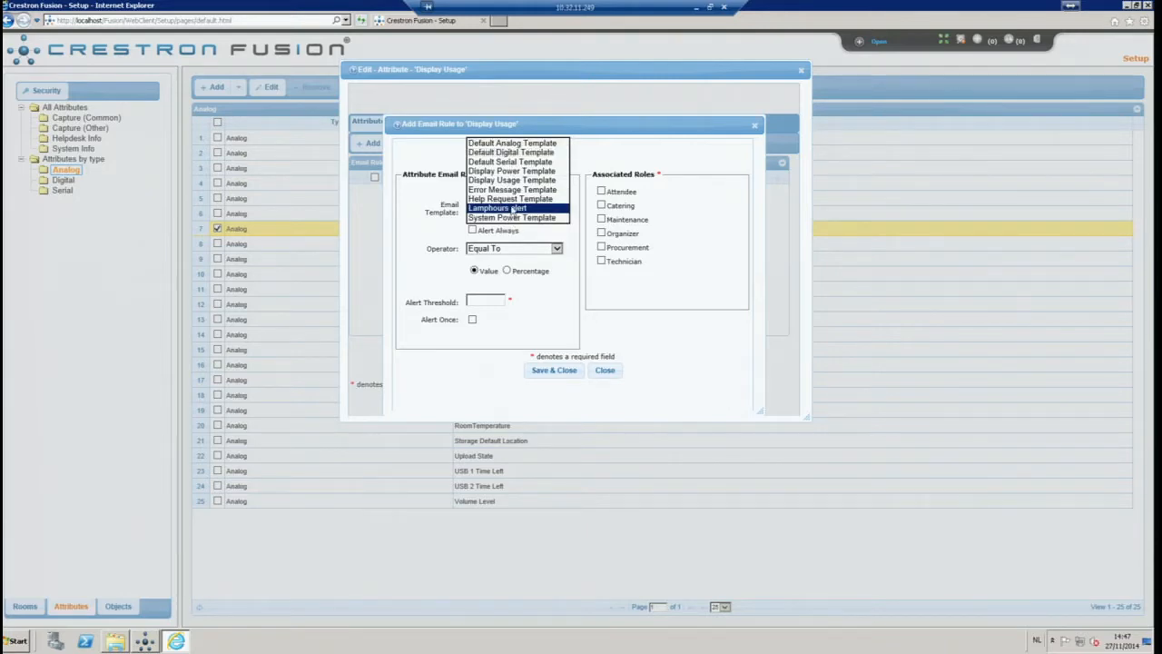
click(439, 231)
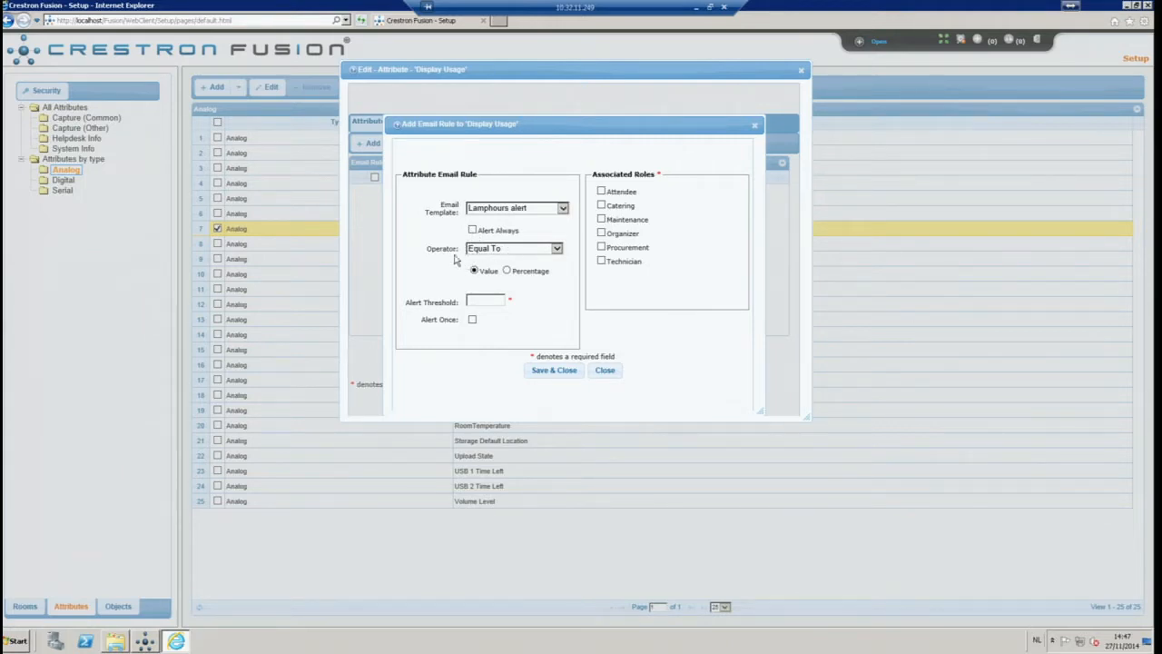
click(557, 254)
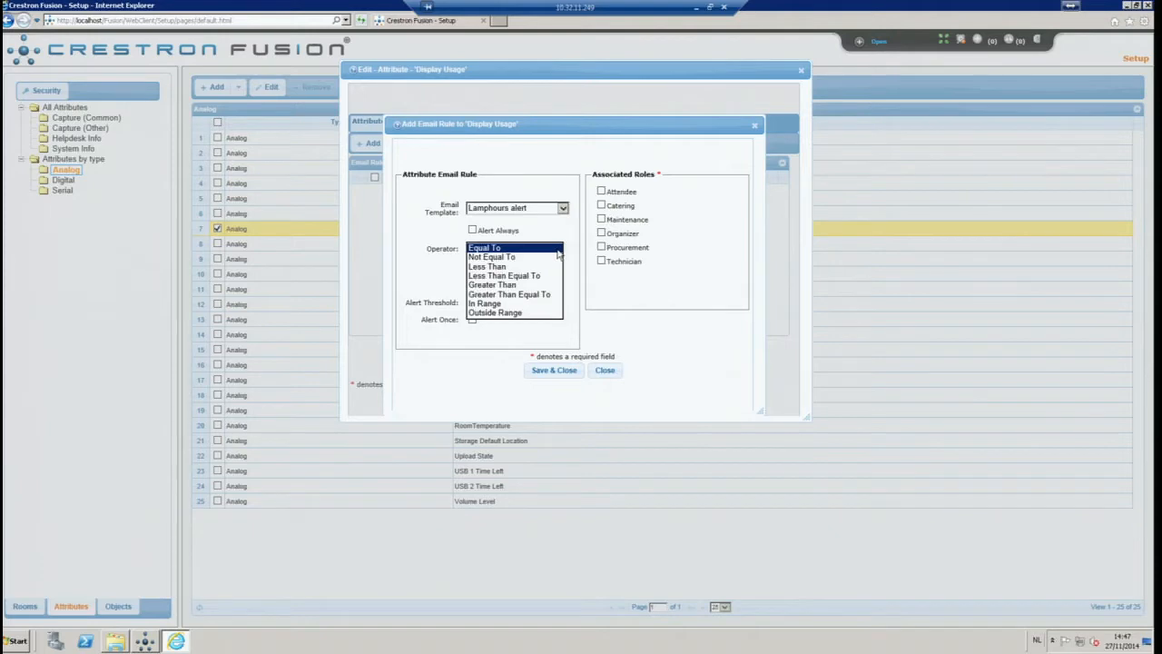
click(516, 286)
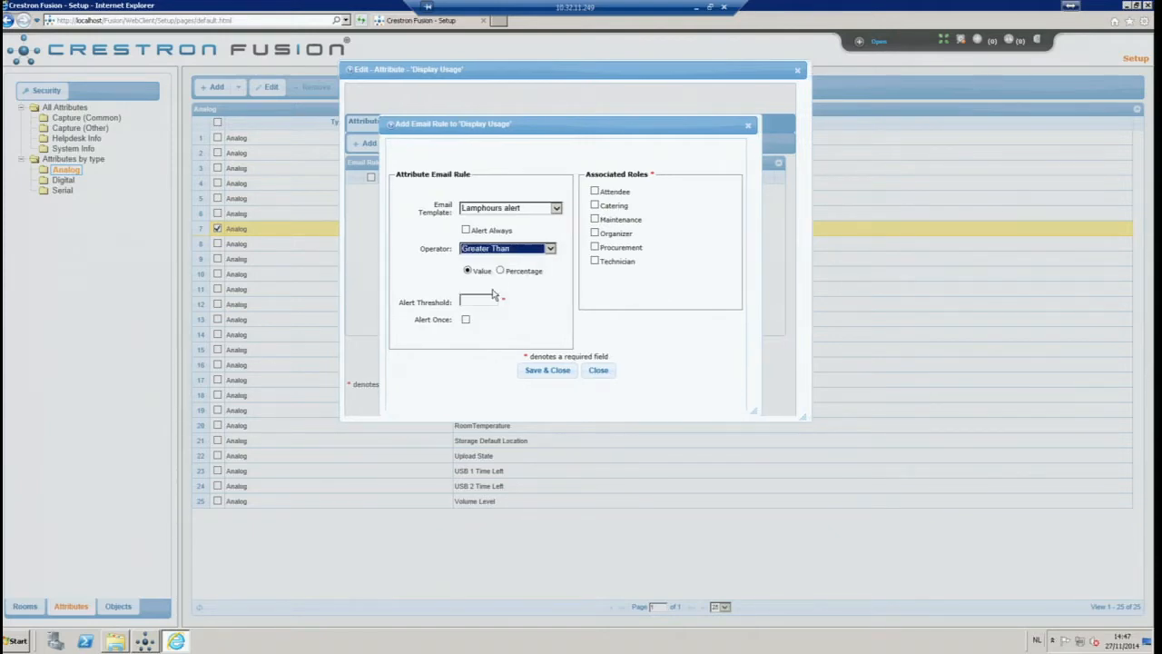
click(475, 300)
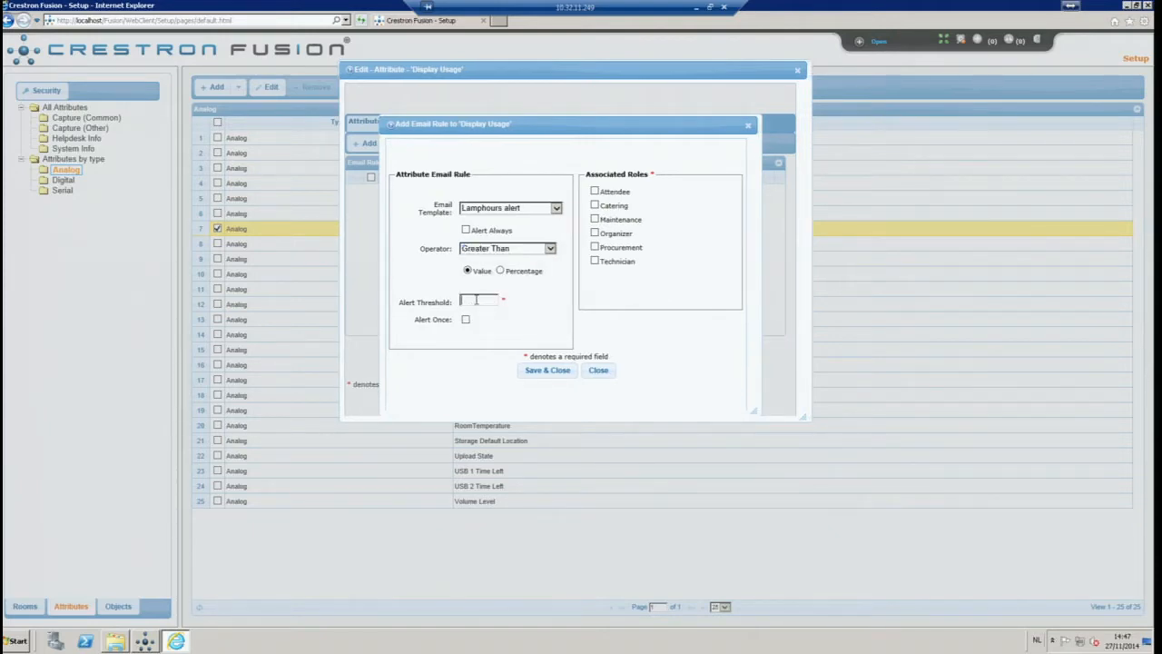
text(1500)
click(594, 263)
click(558, 371)
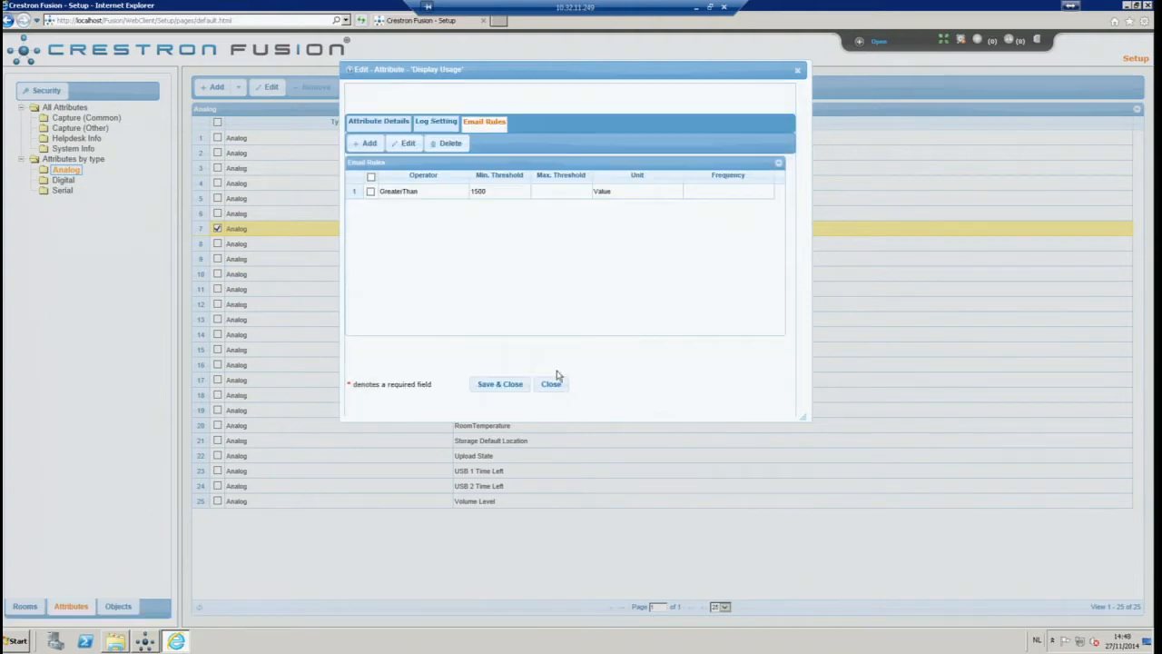
click(502, 385)
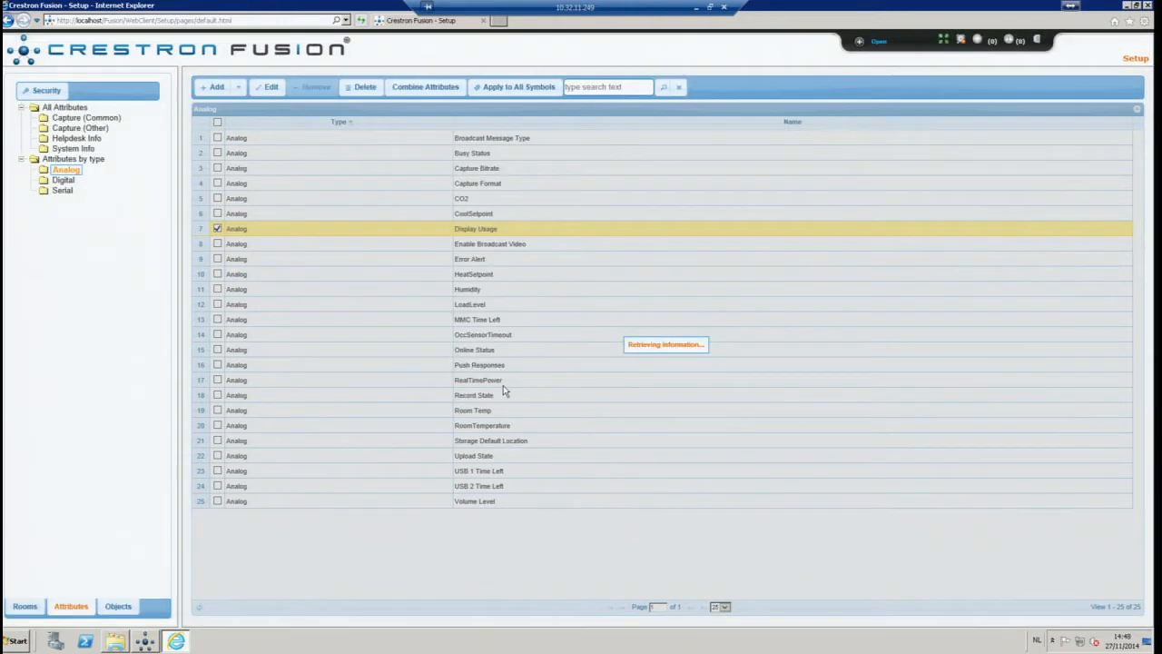
In RoomView Monitoring, check Trainingroom's Display Usage under 1st floor: 1000 of 2000 maximum
click(876, 42)
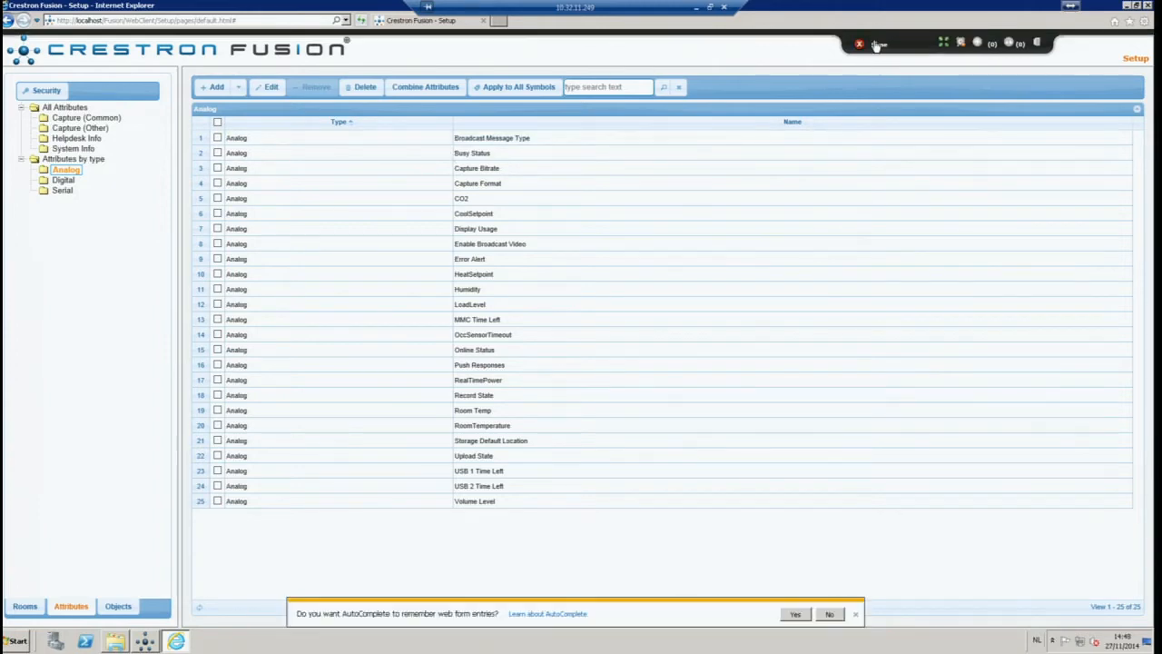
click(537, 53)
click(10, 107)
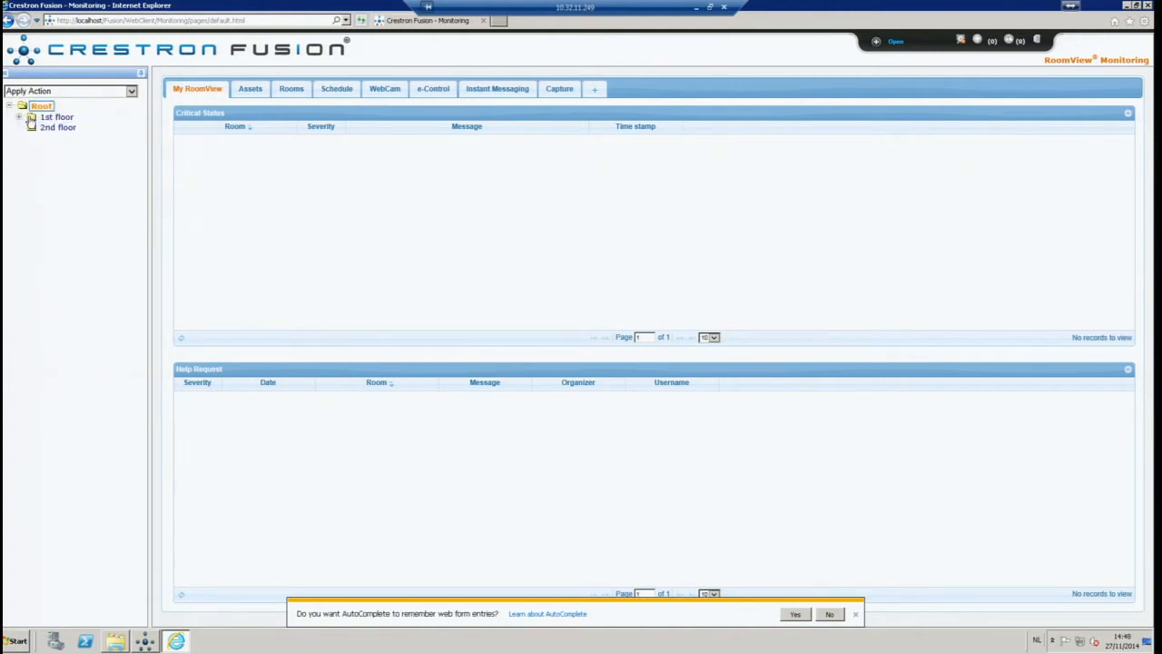
click(19, 116)
click(82, 167)
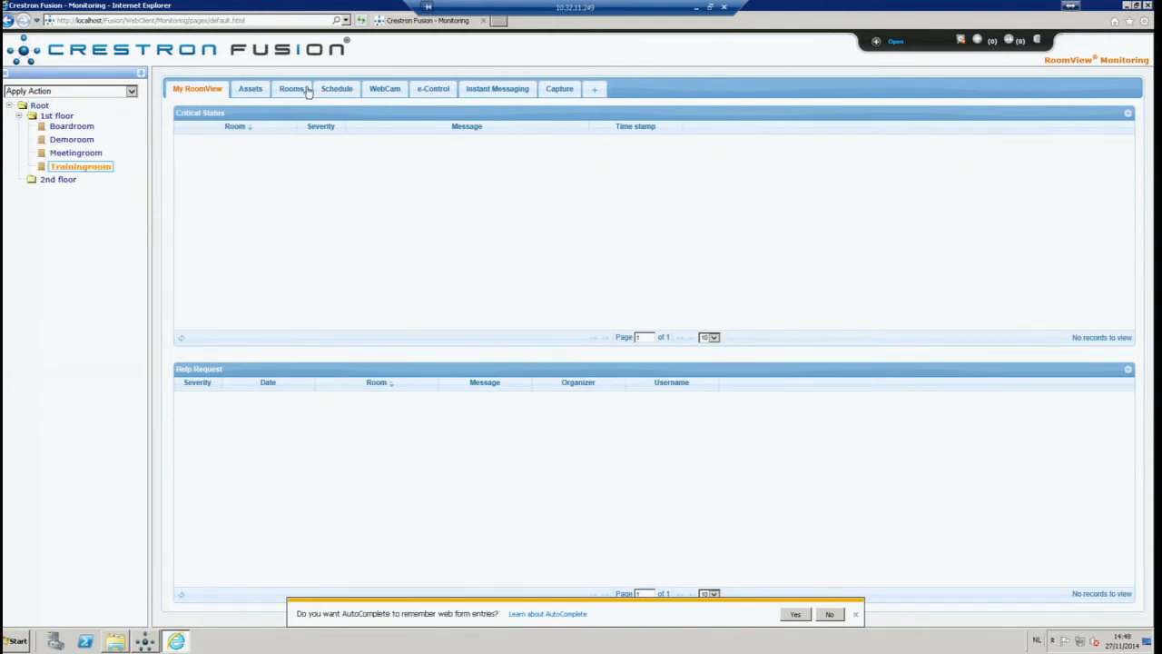
click(295, 91)
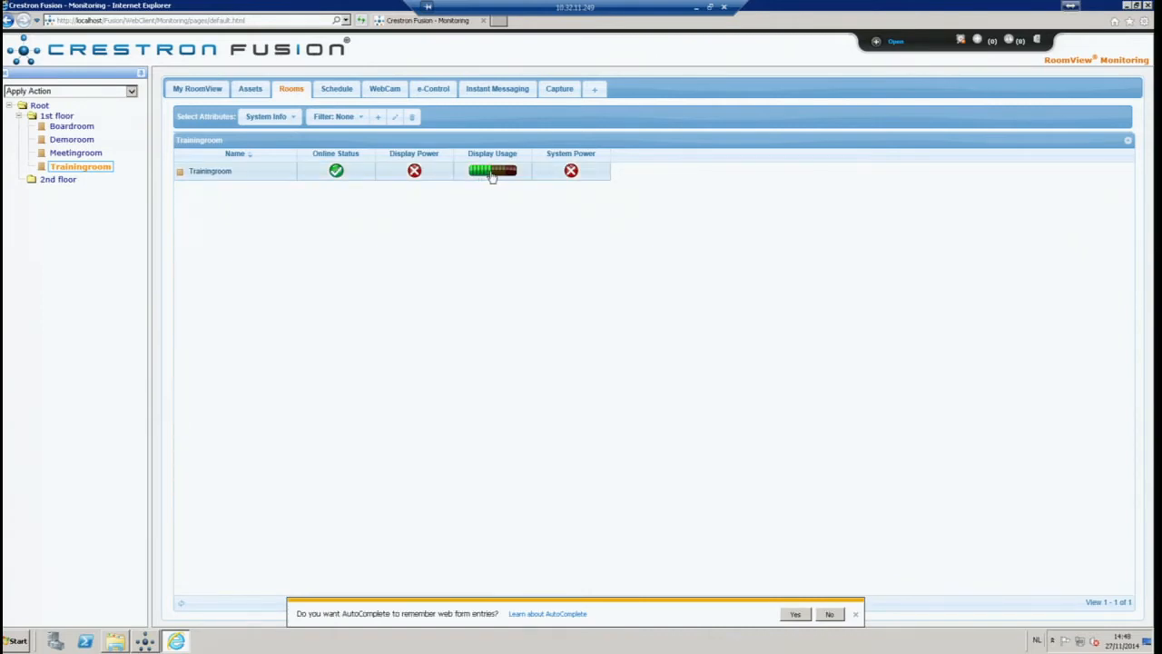
click(491, 174)
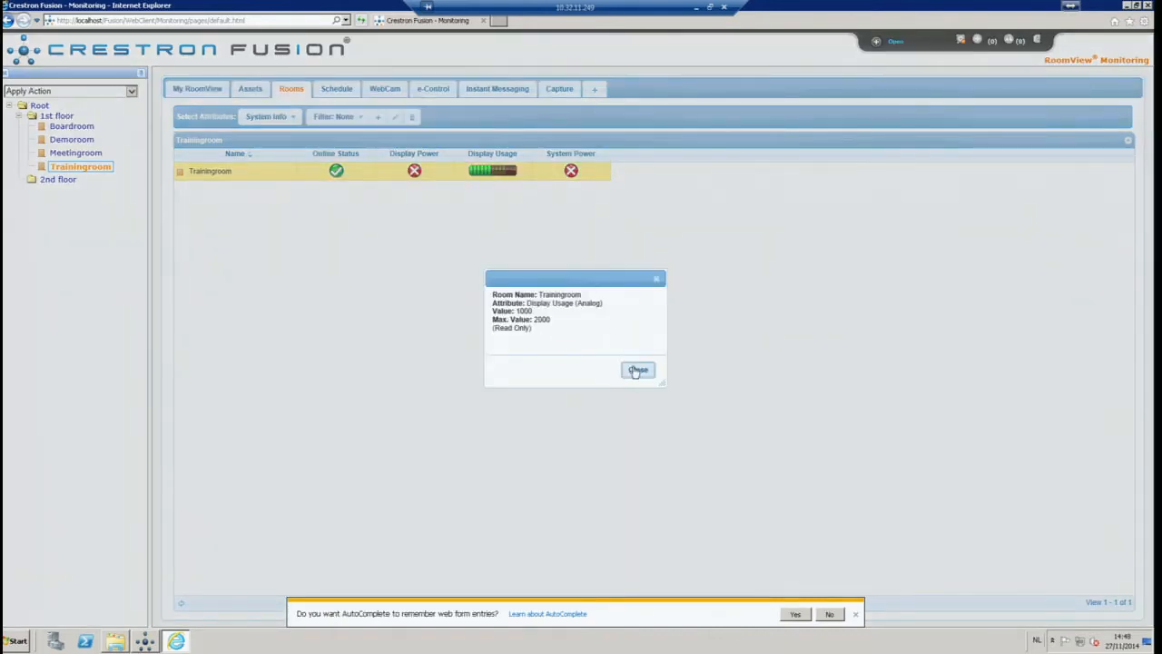
click(637, 370)
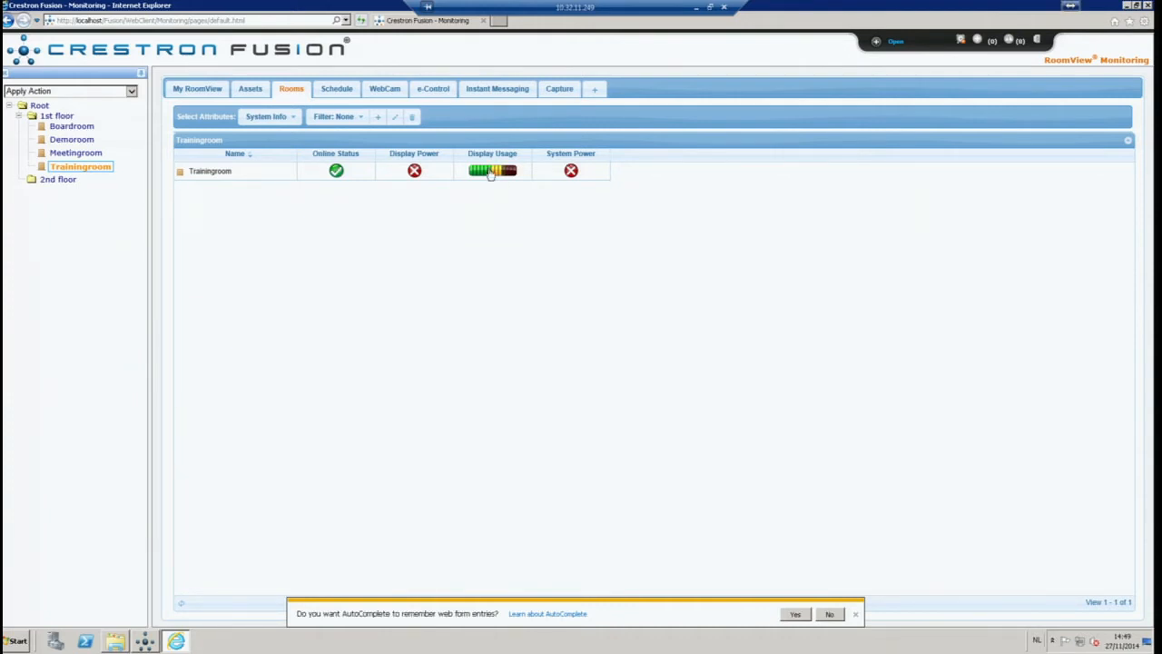
click(490, 175)
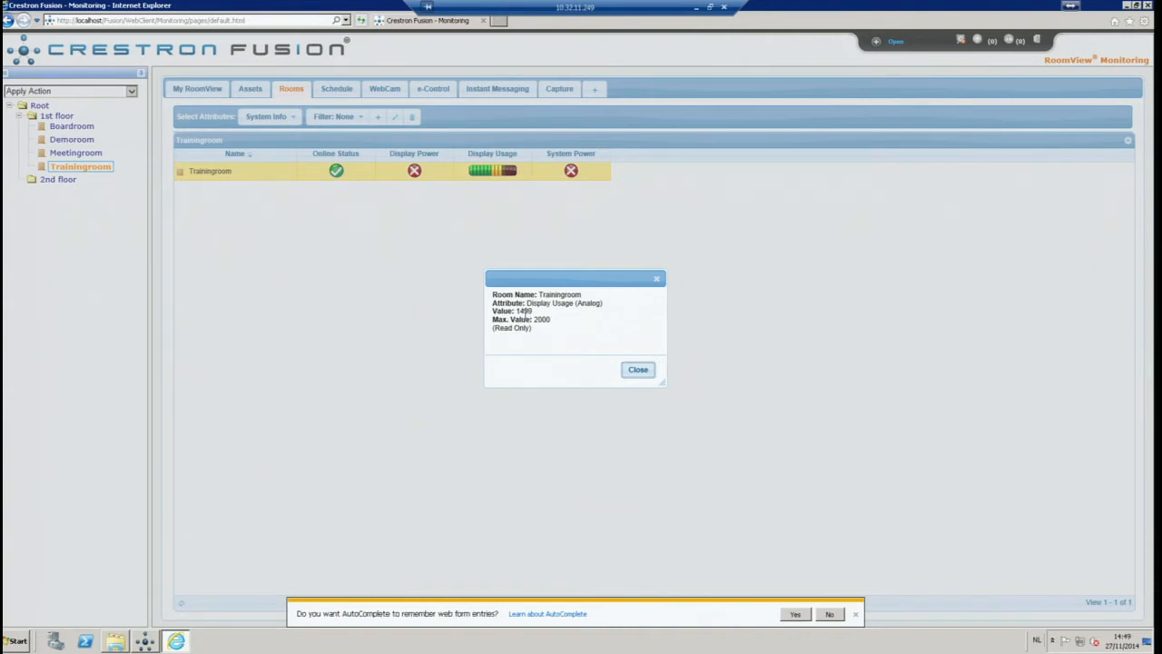
click(637, 370)
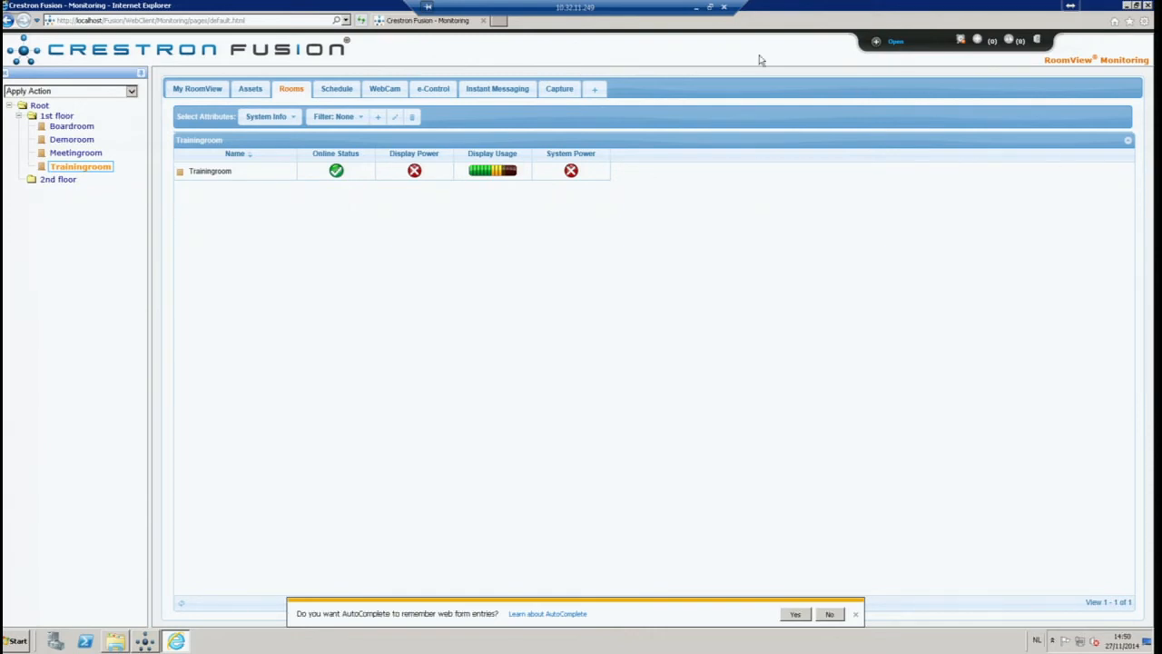
click(498, 171)
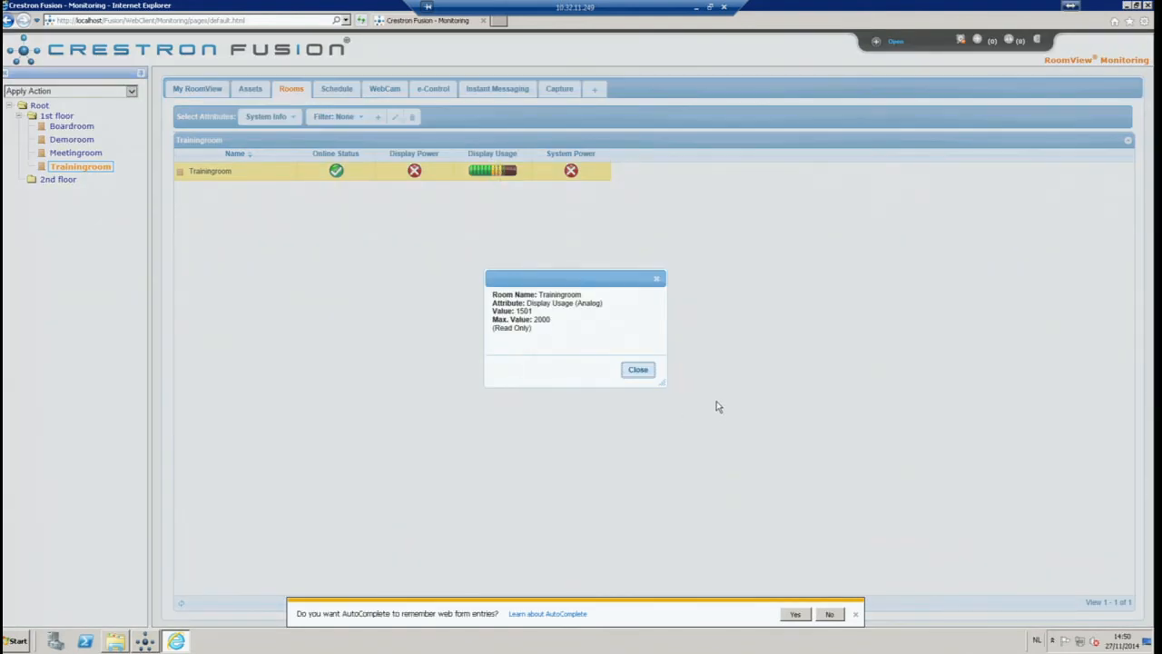
click(638, 370)
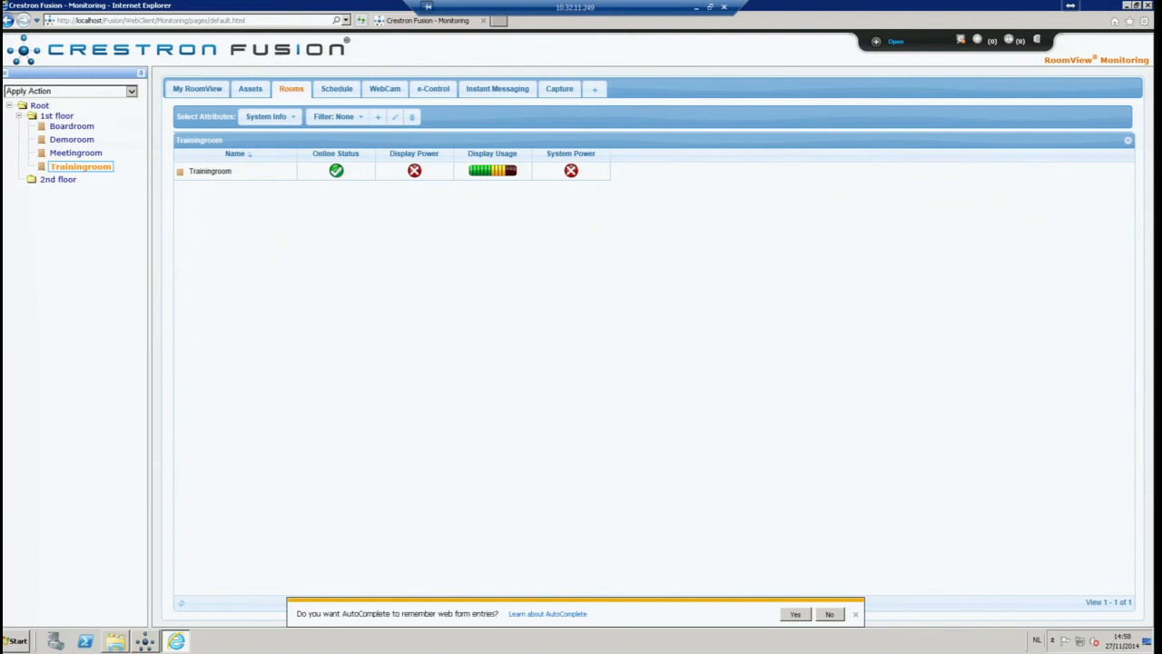
Bring the '[RV] Attribute Notice' email over Fusion and highlight its 'Join: 2' line
drag(1161, 7, 791, 82)
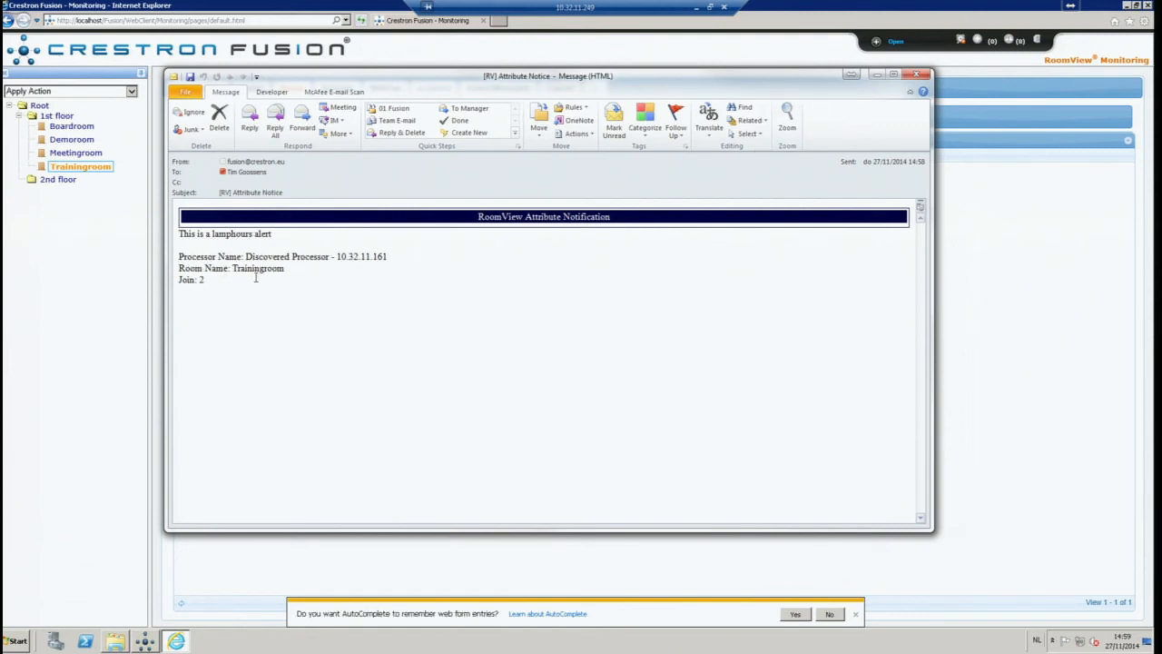
drag(214, 279, 179, 280)
click(358, 300)
drag(432, 82, 438, 85)
drag(533, 84, 541, 121)
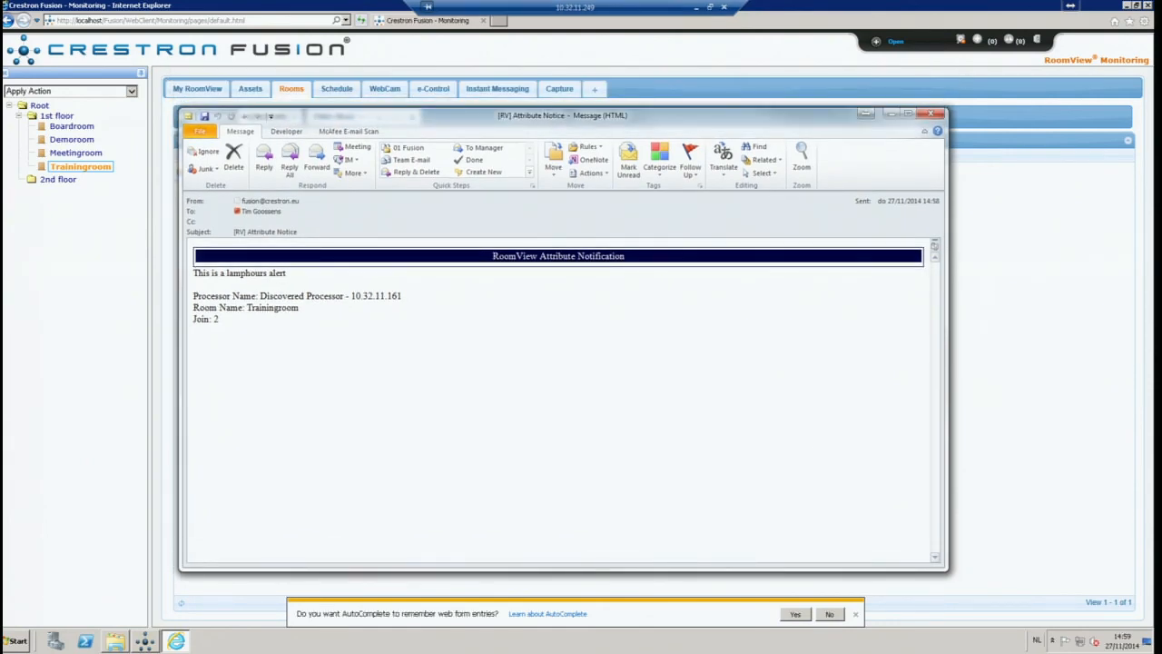